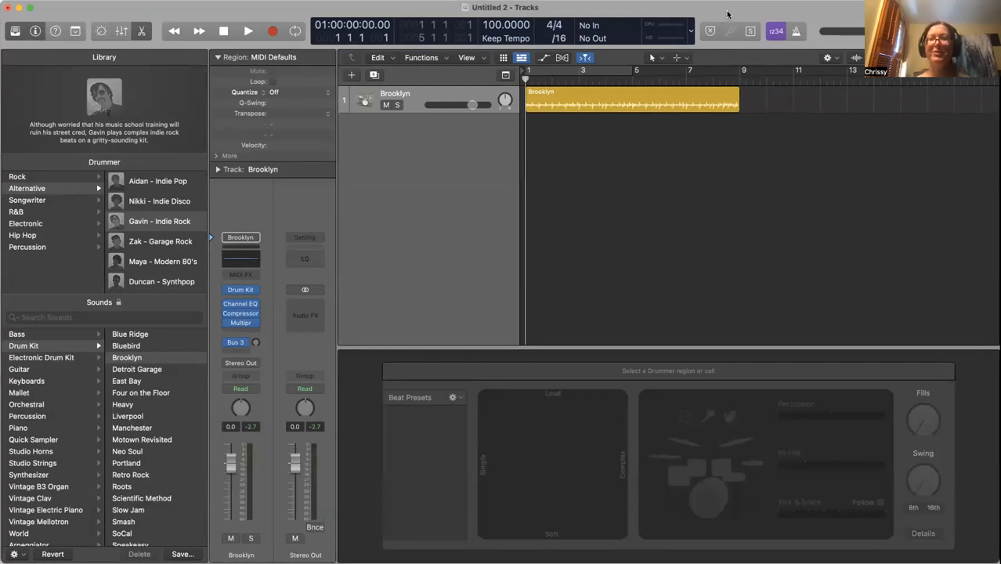
Play back the eight-bar Brooklyn drummer region (Gavin – Indie Rock) to hear the beat
{"action": "left_click", "coordinate": [713, 9]}
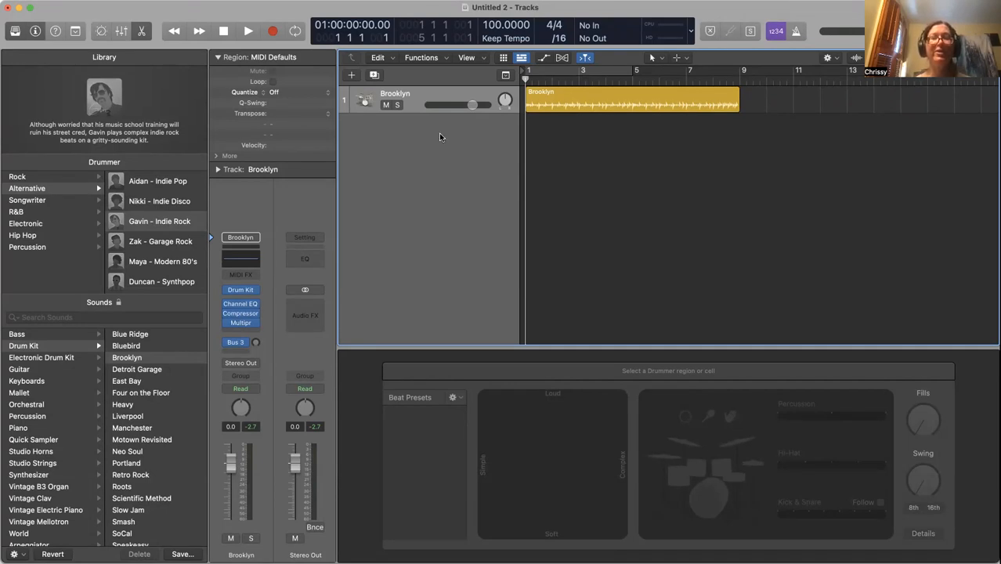
{"action": "key", "text": "space"}
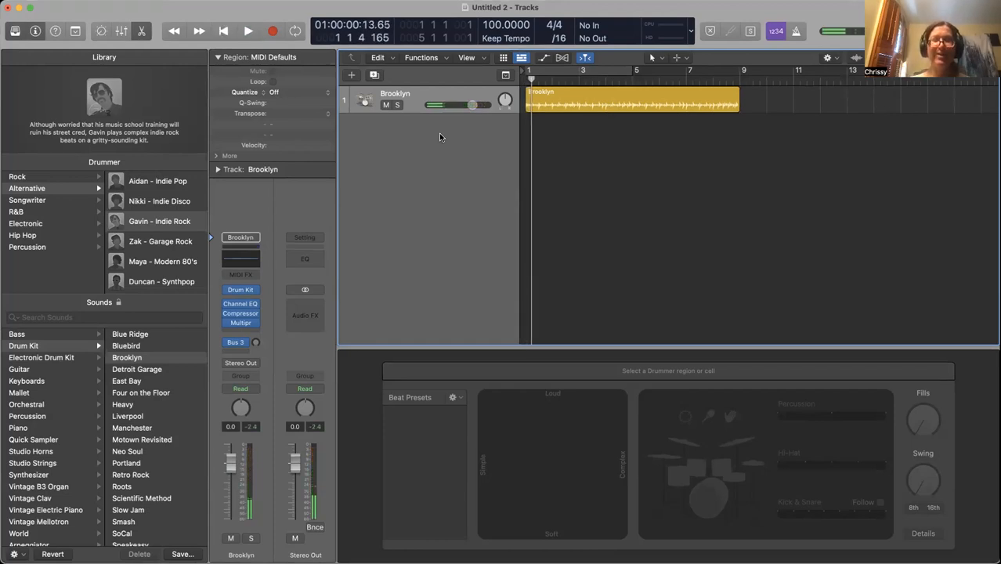
Stop playback and delete the Brooklyn drummer region together with its track
{"action": "key", "text": "space"}
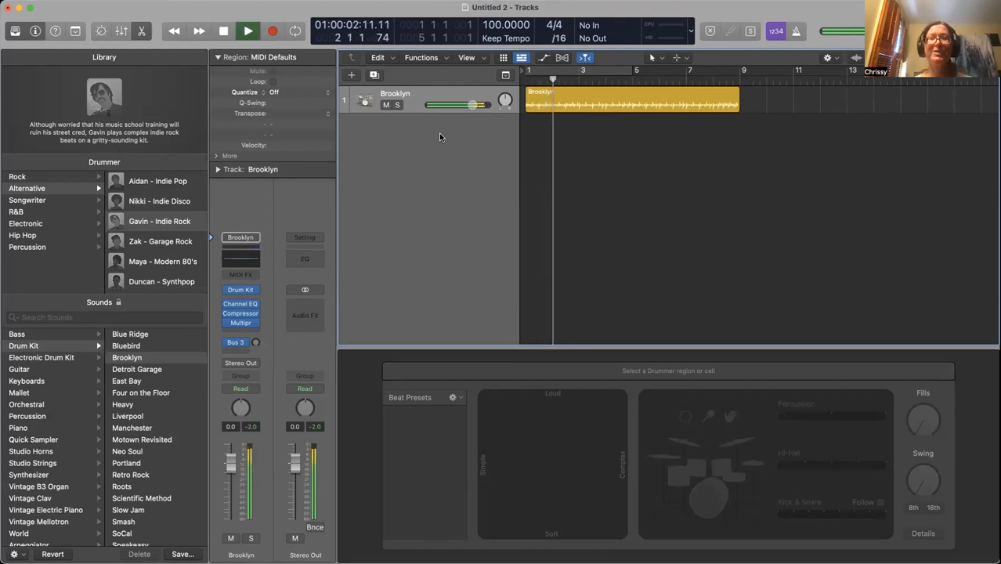
{"action": "key", "text": "space"}
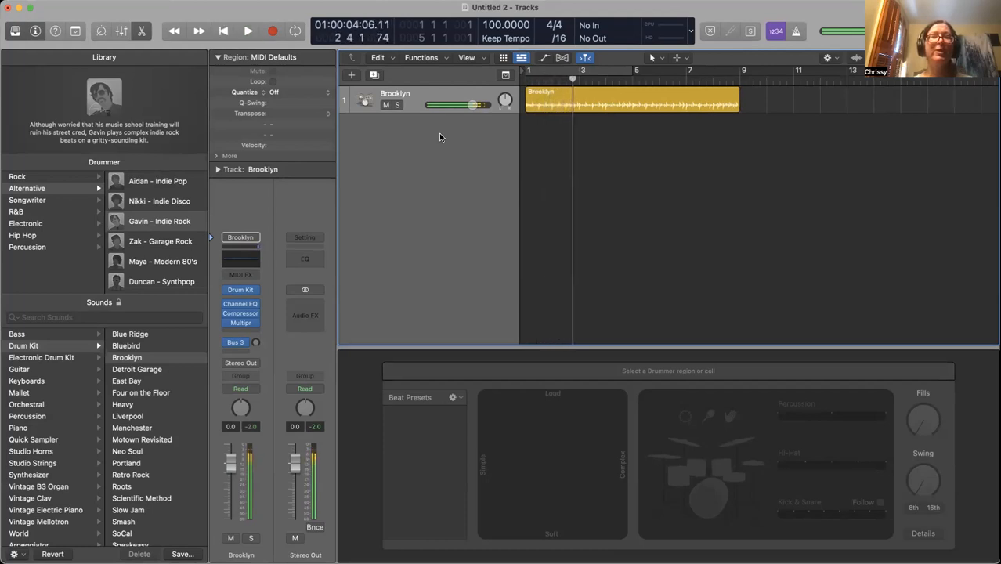
{"action": "left_click", "coordinate": [602, 105]}
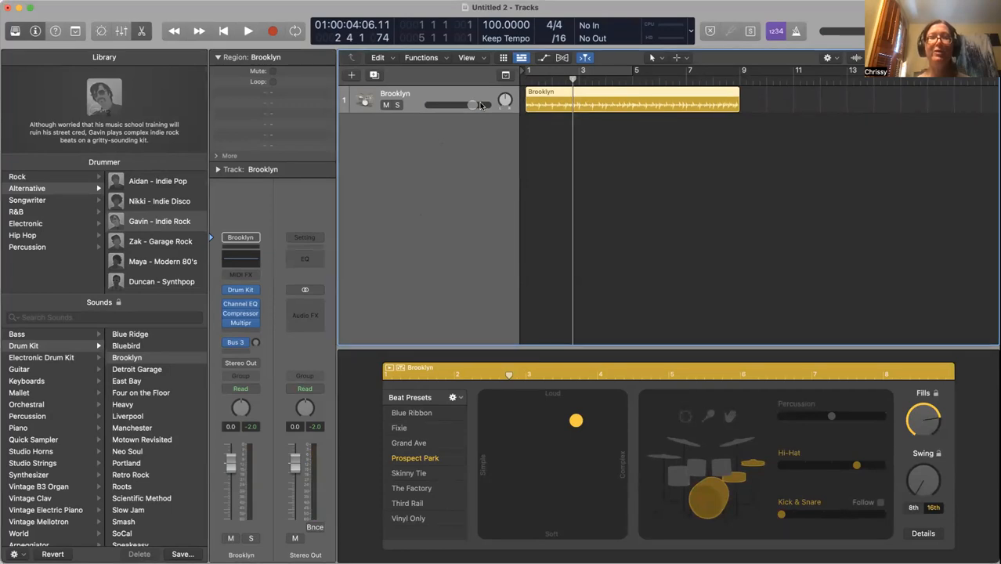
{"action": "key", "text": "Delete"}
{"action": "key", "text": "Delete"}
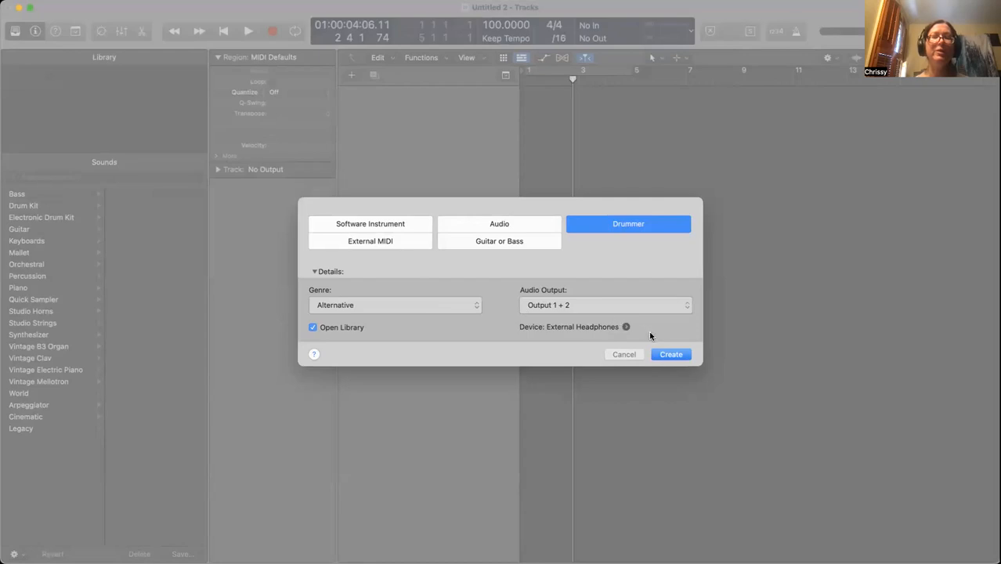
Create Inst 1, a Software Instrument track with Kontakt 7, and play a test note
{"action": "left_click", "coordinate": [391, 223]}
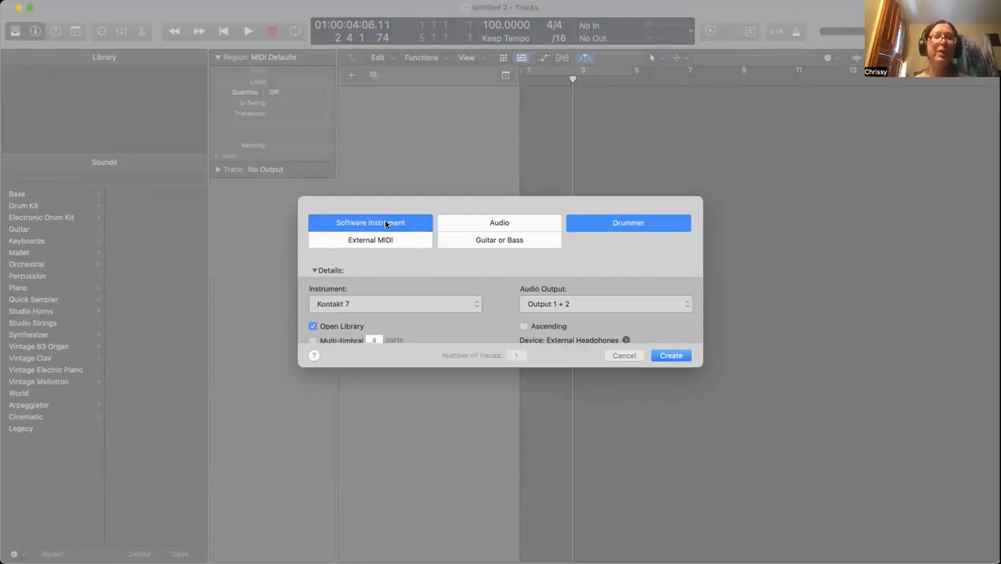
{"action": "left_click", "coordinate": [671, 361]}
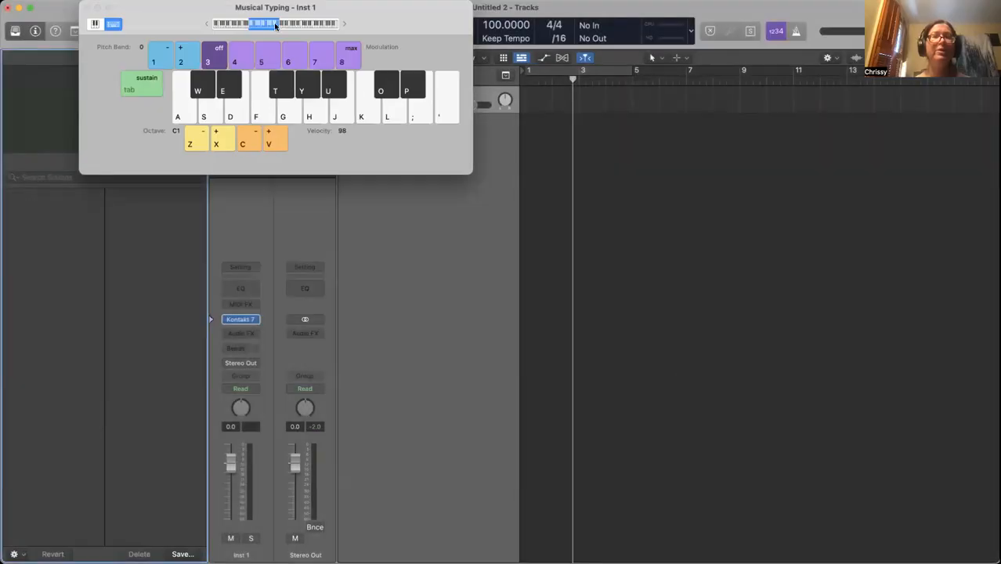
{"action": "left_click_drag", "start_coordinate": [155, 16], "coordinate": [0, 111]}
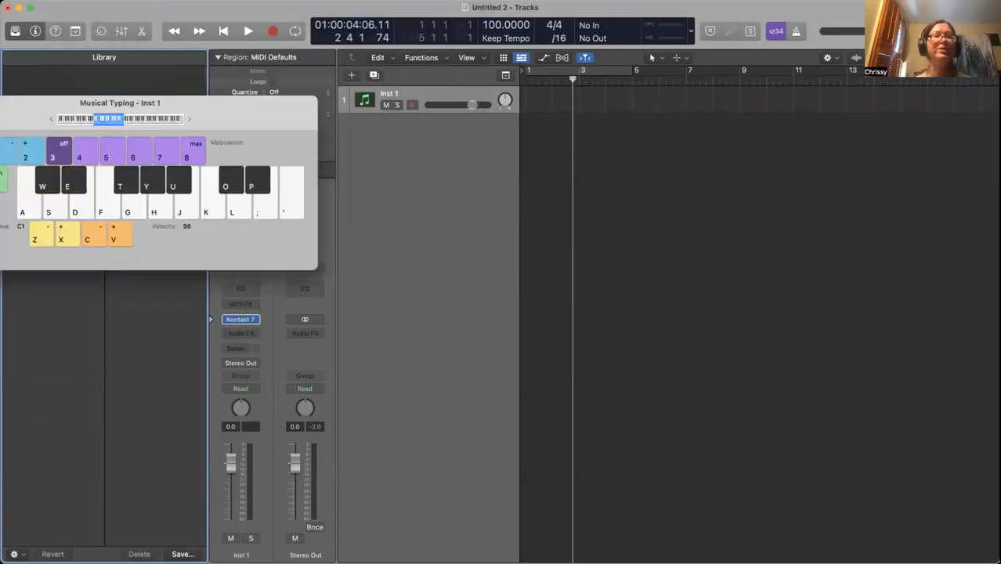
{"action": "left_click", "coordinate": [529, 88]}
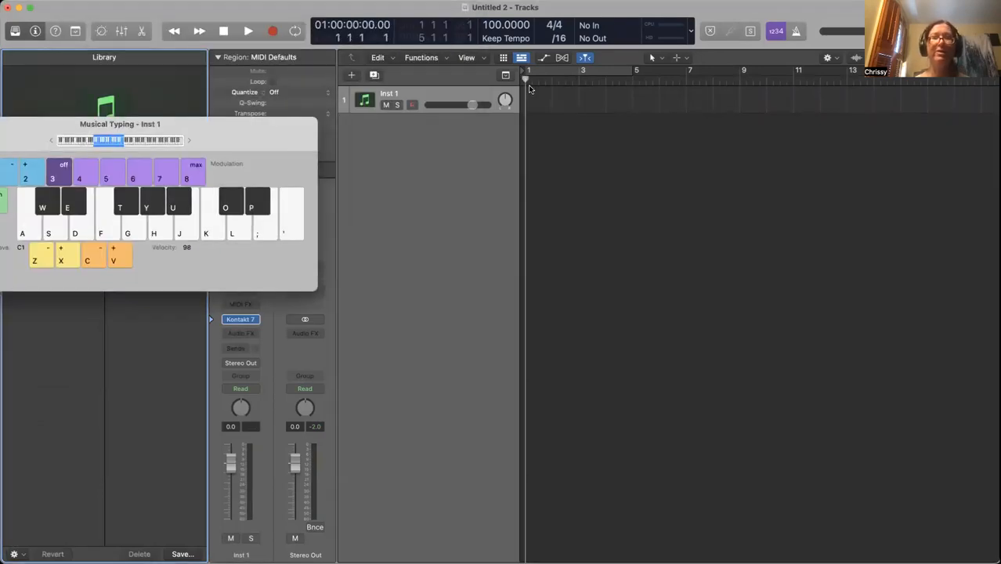
{"action": "key", "text": "a"}
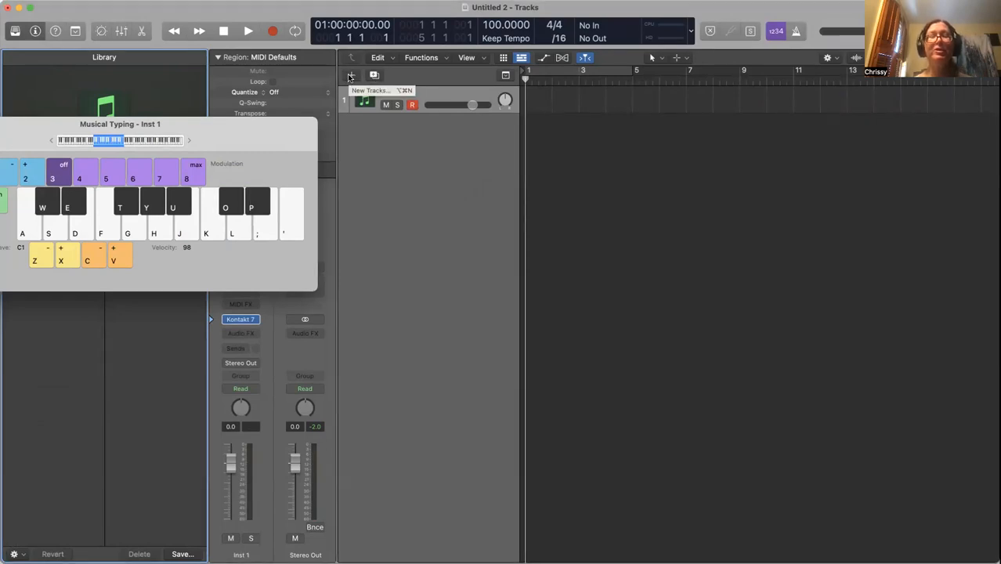
Add a duplicate Inst 2 track copying Inst 1's settings, then delete it
{"action": "left_click", "coordinate": [350, 76]}
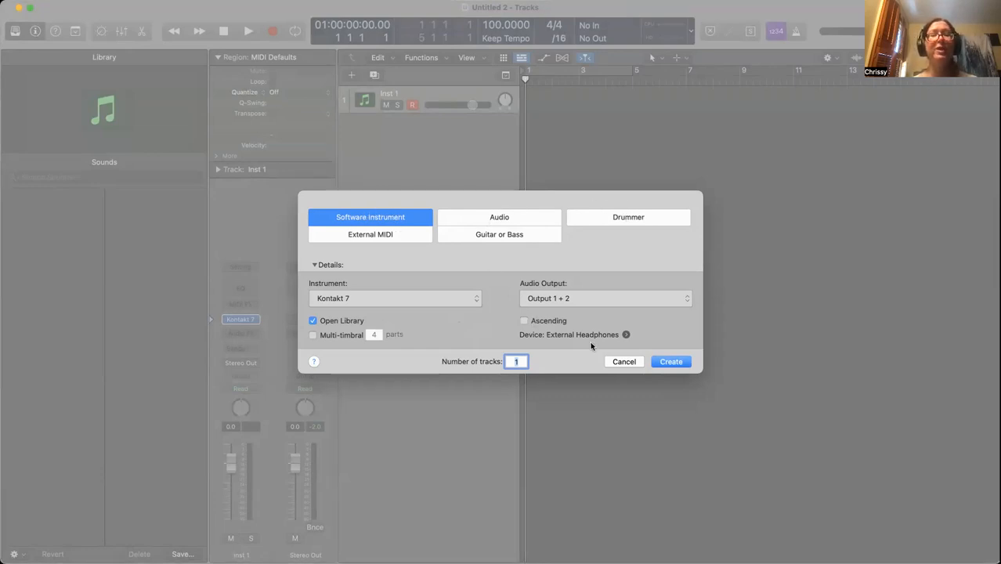
{"action": "left_click", "coordinate": [627, 361]}
{"action": "key", "text": "super+k"}
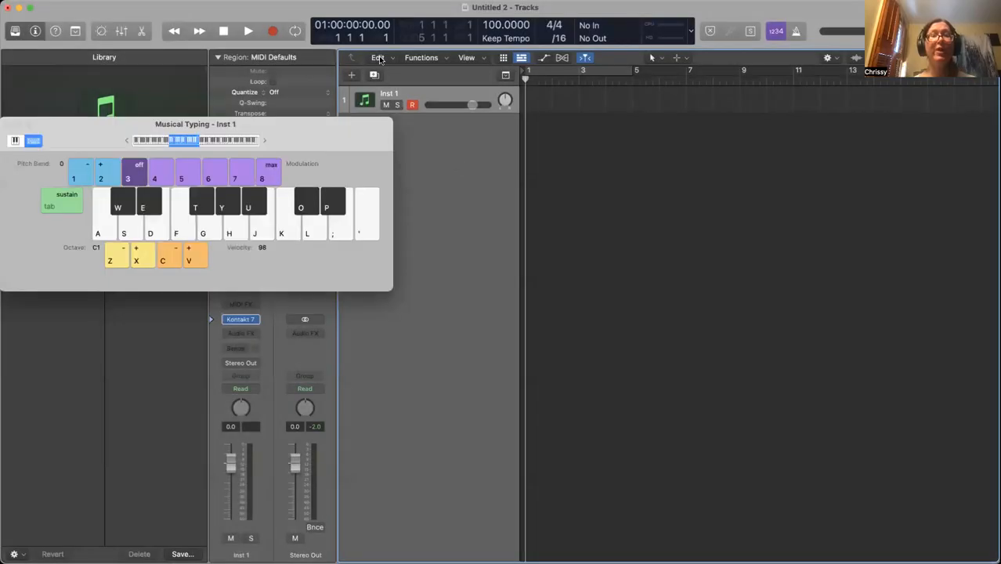
{"action": "left_click_drag", "start_coordinate": [315, 126], "coordinate": [3, 254]}
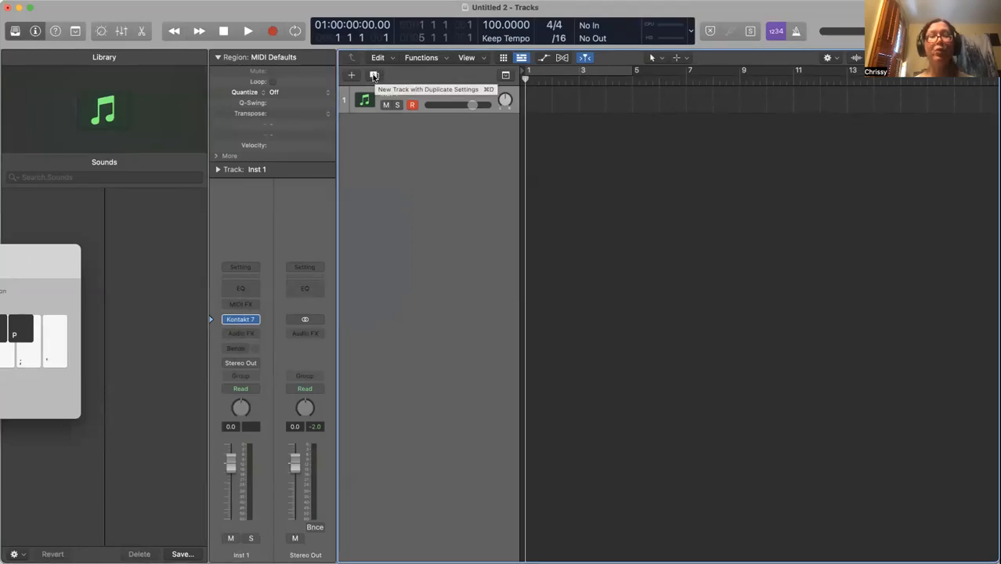
{"action": "left_click", "coordinate": [375, 76]}
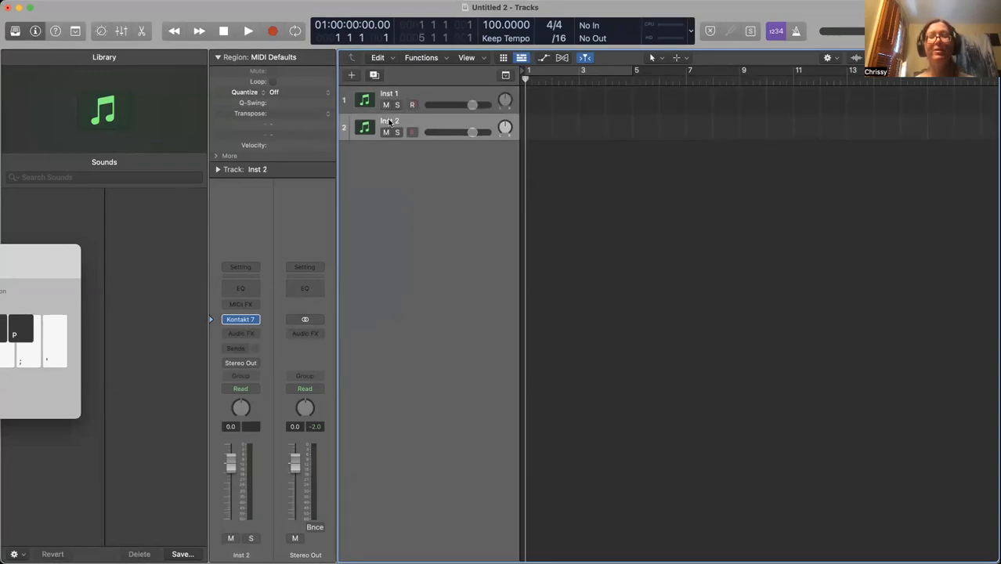
{"action": "key", "text": "Delete"}
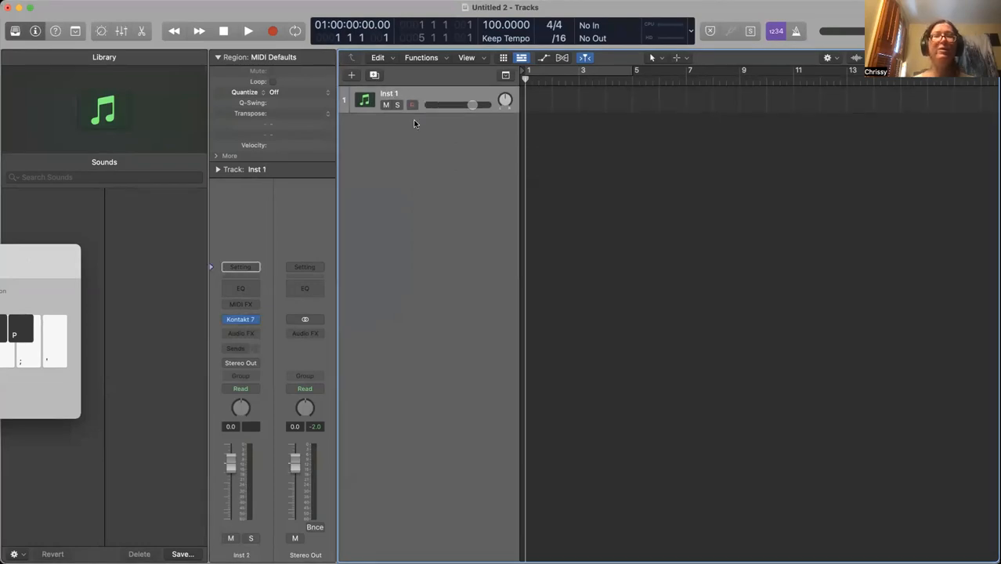
Create a second instrument track, rearrange the windows, then delete Inst 2 again
{"action": "left_click", "coordinate": [351, 75]}
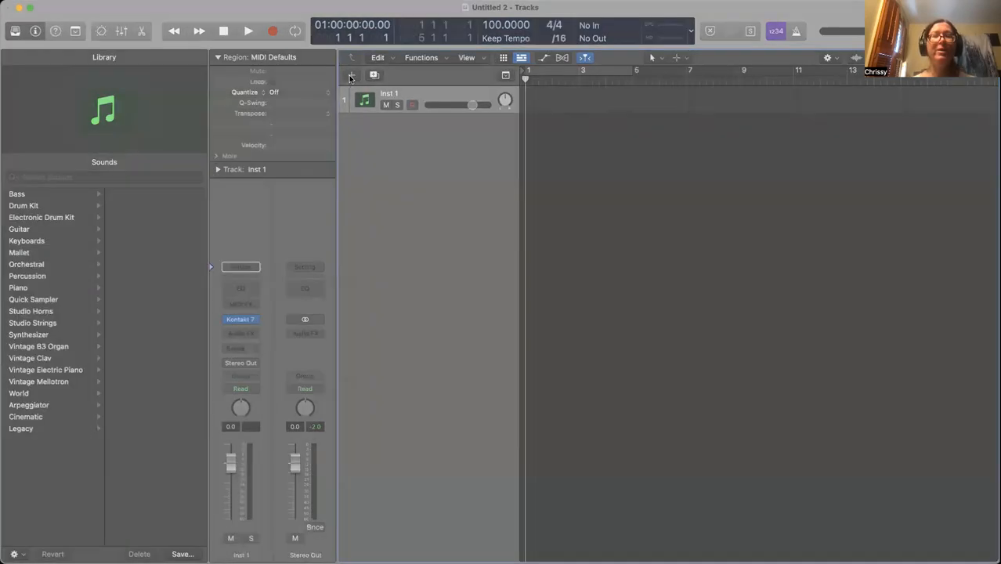
{"action": "left_click", "coordinate": [672, 363]}
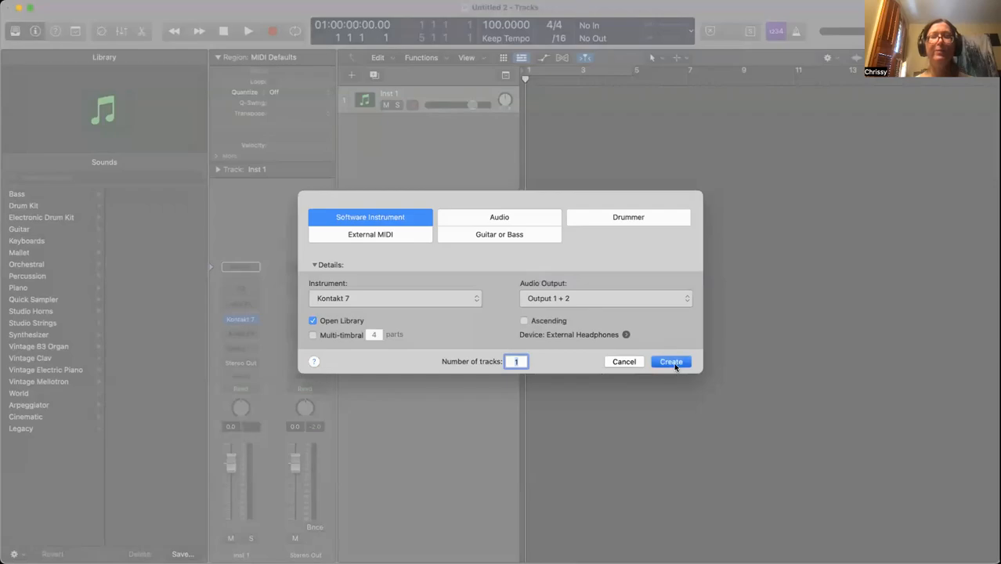
{"action": "left_click_drag", "start_coordinate": [266, 8], "coordinate": [332, 8]}
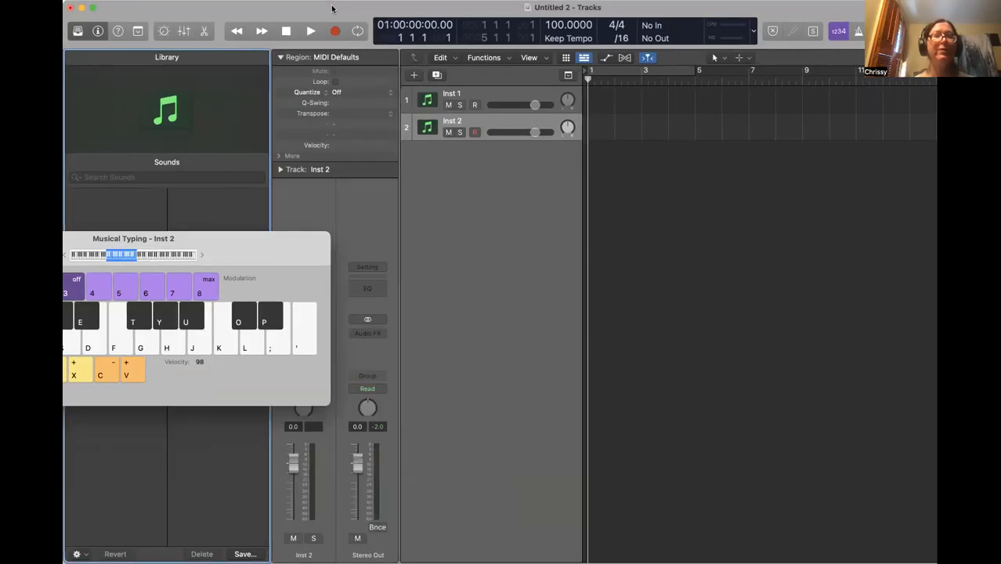
{"action": "left_click_drag", "start_coordinate": [289, 250], "coordinate": [125, 474]}
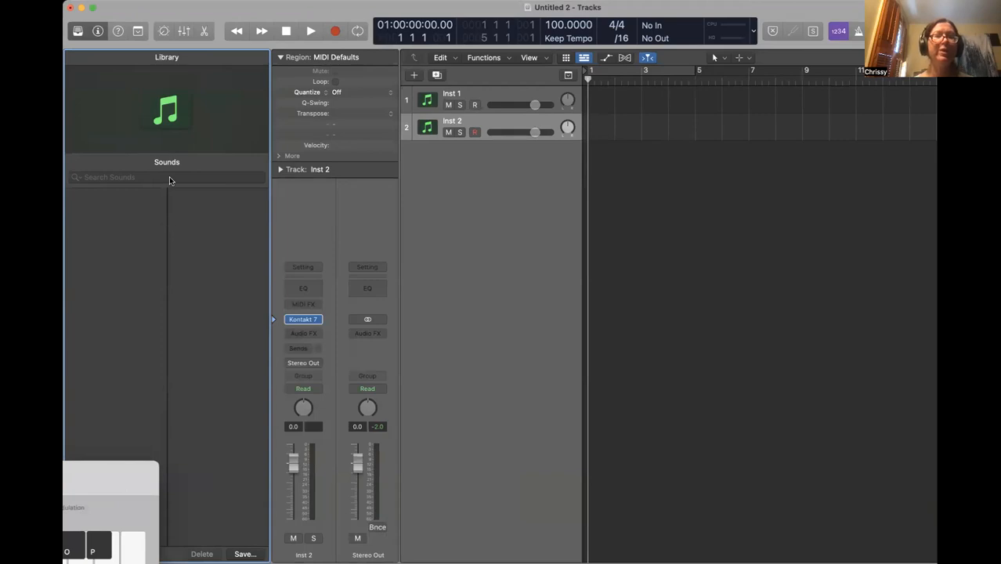
{"action": "key", "text": "super+BackSpace"}
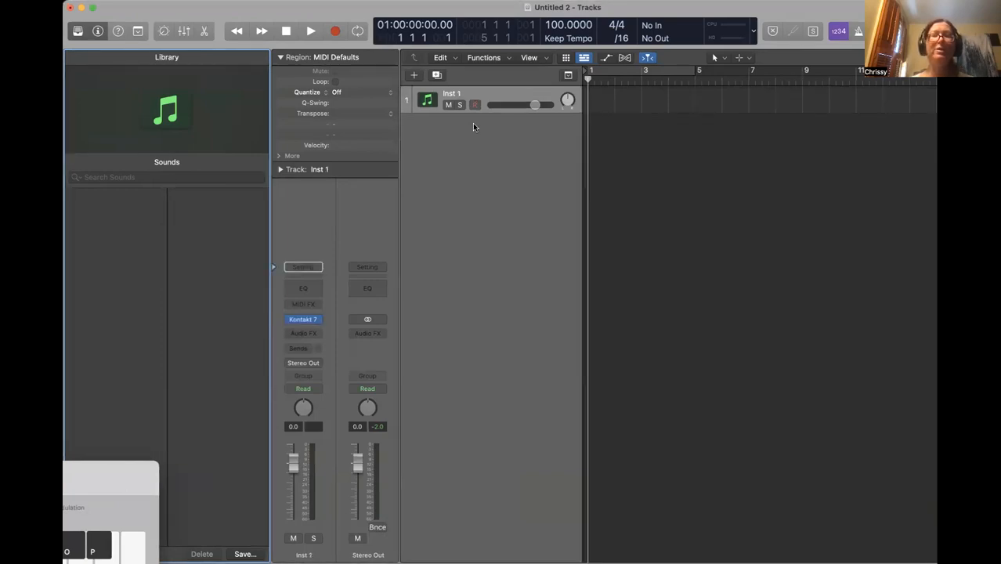
{"action": "left_click", "coordinate": [415, 75]}
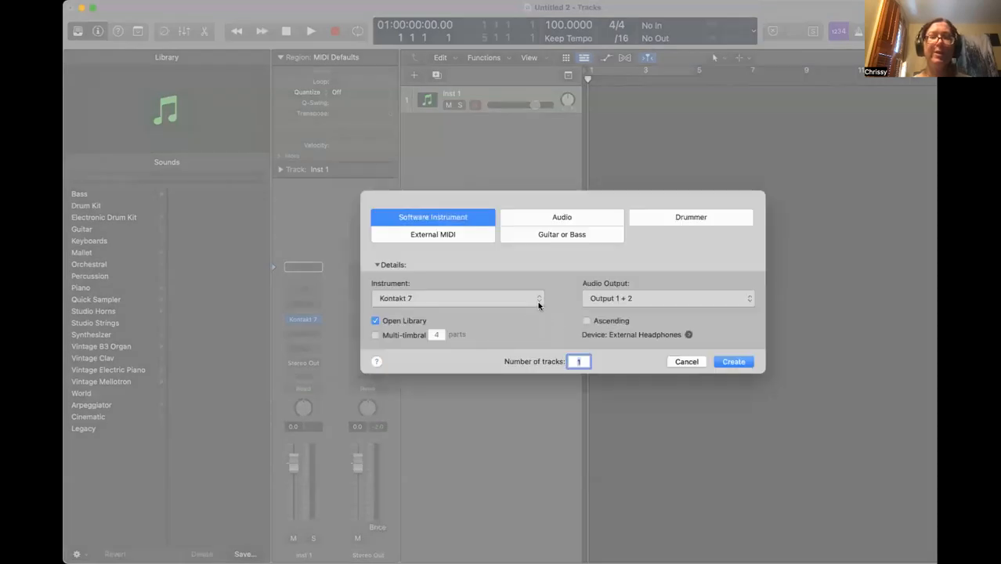
Create a Default Patch instrument track and load the Orchestral Chamber Choir sound onto it
{"action": "left_click", "coordinate": [539, 301]}
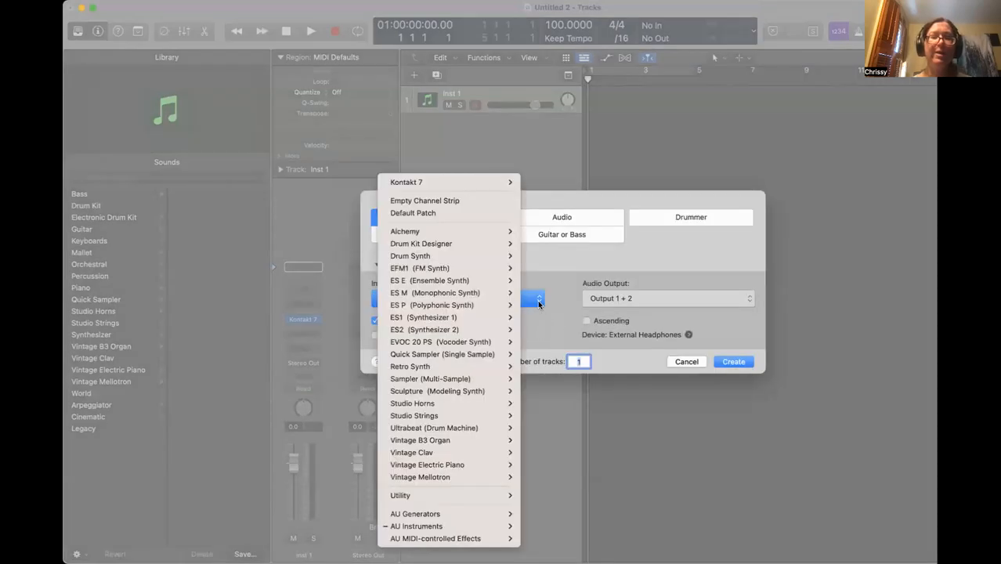
{"action": "left_click", "coordinate": [432, 214]}
{"action": "left_click", "coordinate": [734, 362]}
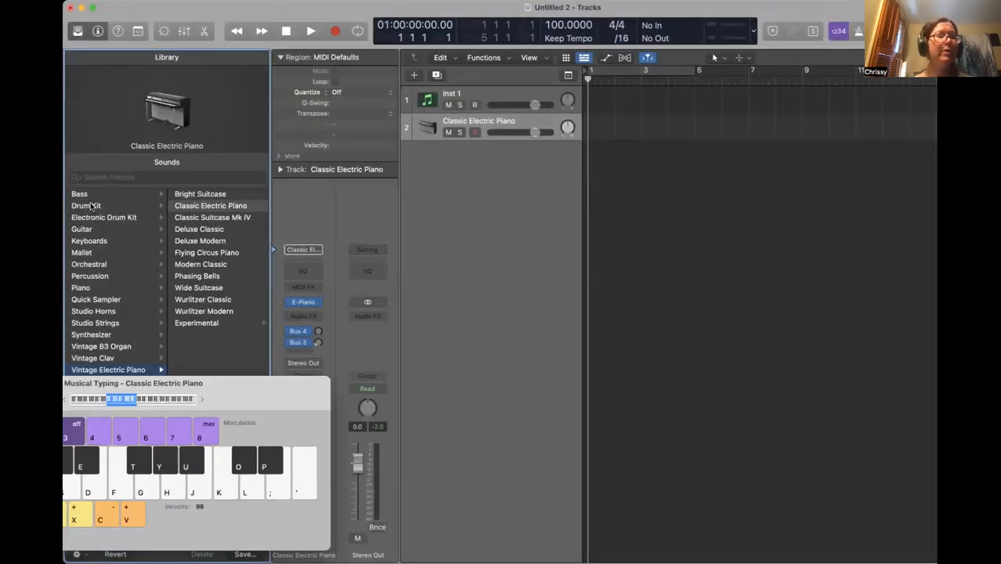
{"action": "left_click", "coordinate": [90, 265]}
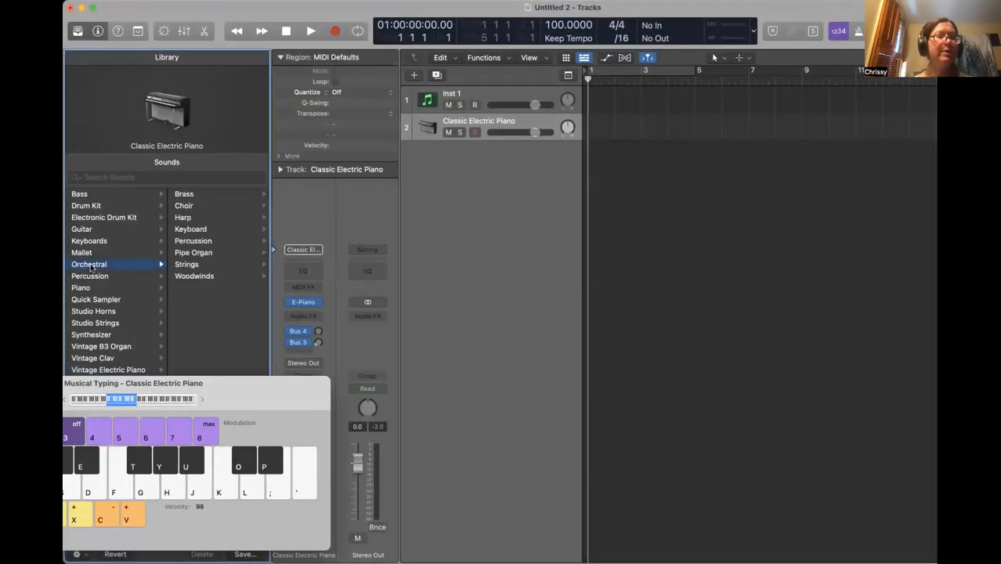
{"action": "left_click", "coordinate": [192, 206]}
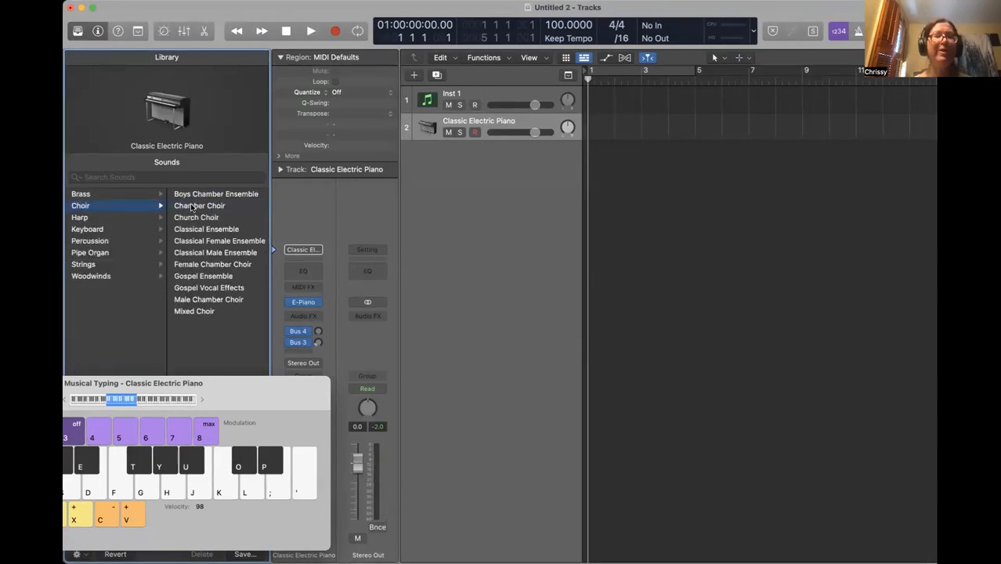
{"action": "left_click", "coordinate": [197, 206]}
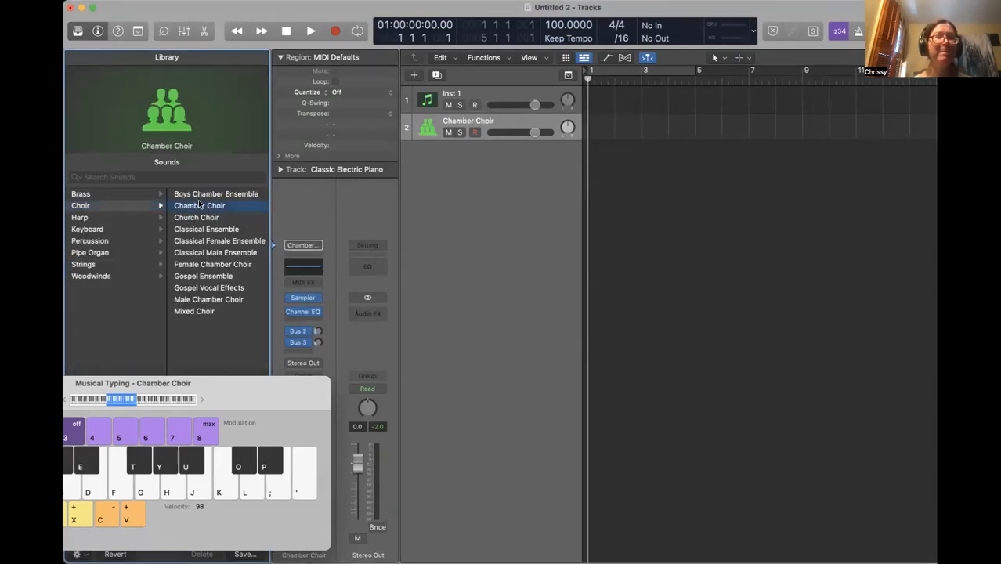
Audition the Chamber Choir, add a second identical choir track, and maximize the window
{"action": "left_click", "coordinate": [196, 484]}
{"action": "left_click", "coordinate": [196, 483]}
{"action": "left_click", "coordinate": [196, 484]}
{"action": "left_click", "coordinate": [196, 484]}
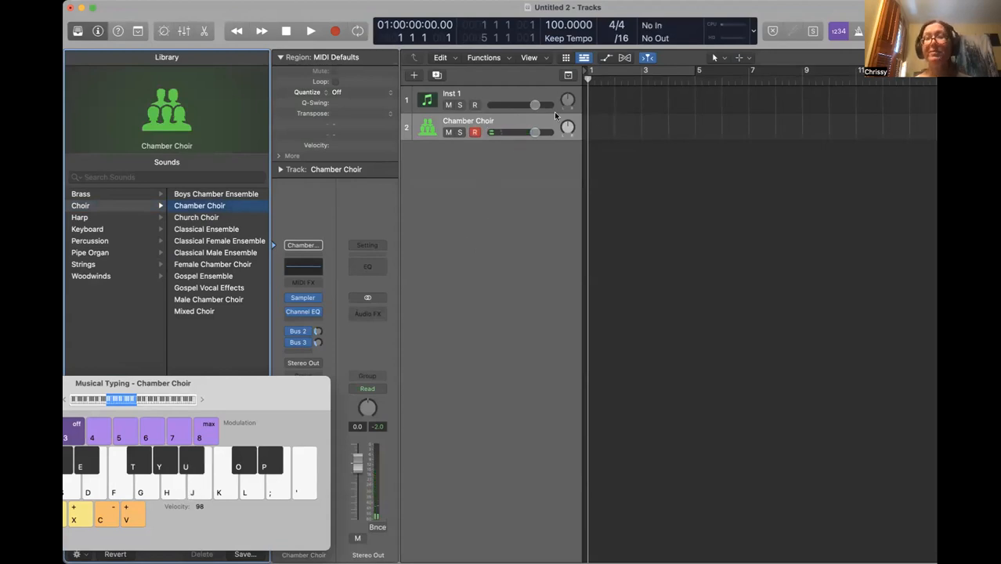
{"action": "left_click", "coordinate": [437, 75]}
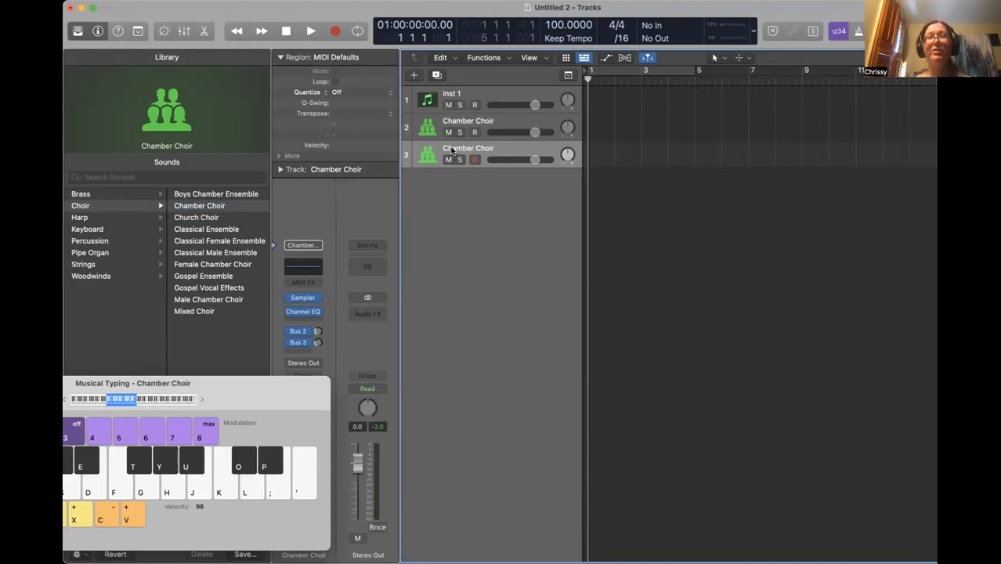
{"action": "double_click", "coordinate": [506, 8]}
{"action": "left_click", "coordinate": [347, 75]}
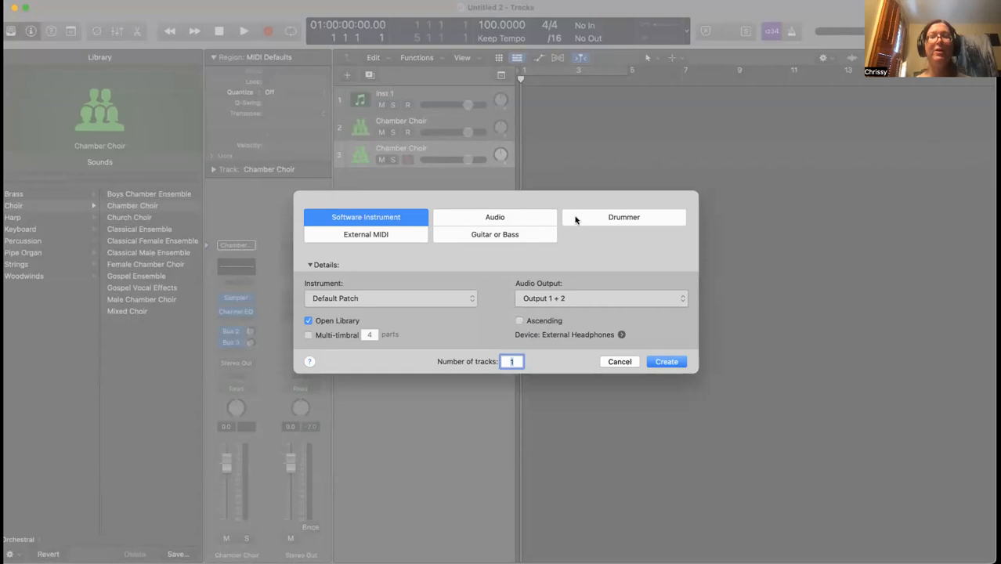
Add a Brooklyn Drummer track with its own drum region and move Musical Typing aside
{"action": "left_click", "coordinate": [605, 218]}
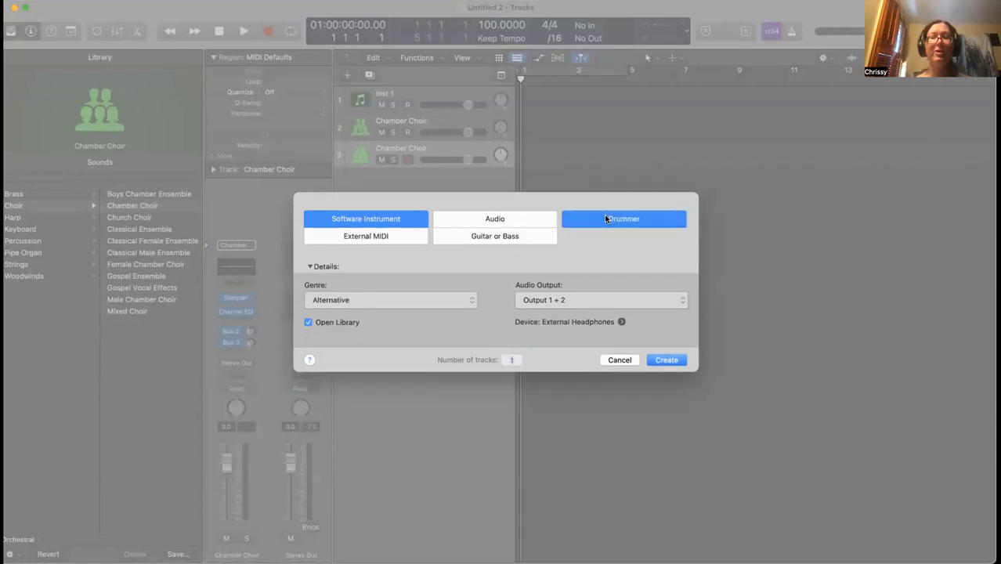
{"action": "left_click", "coordinate": [662, 355]}
{"action": "key", "text": "super+k"}
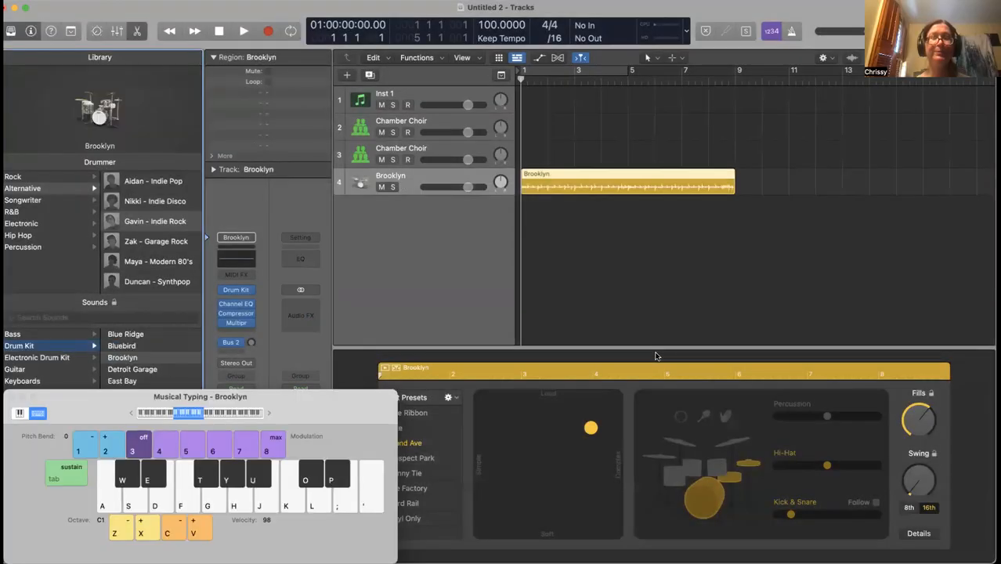
{"action": "left_click_drag", "start_coordinate": [361, 399], "coordinate": [133, 305]}
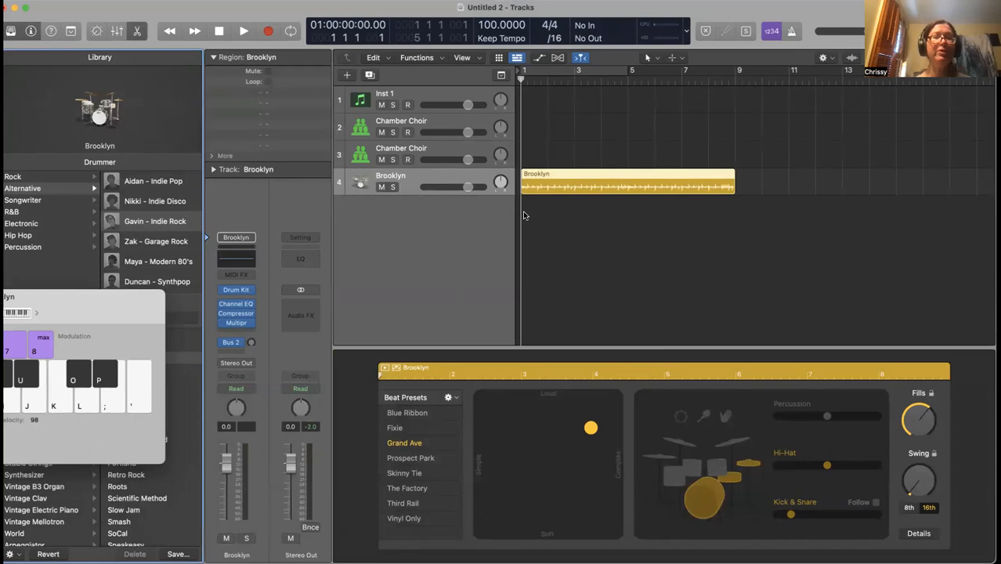
{"action": "left_click", "coordinate": [345, 76]}
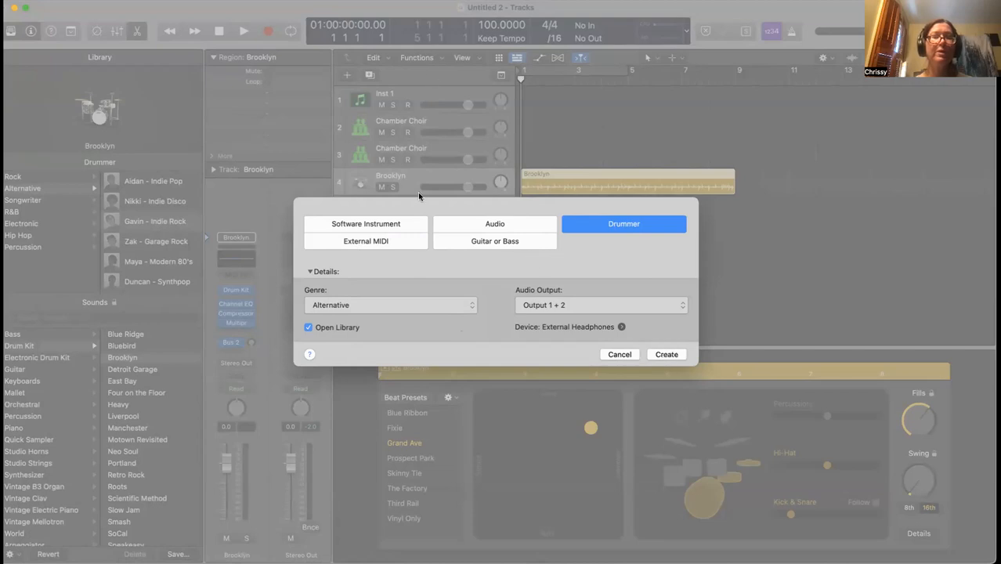
Leave the drummer genre on Alternative, cancel the dialog, and move Musical Typing aside
{"action": "left_click", "coordinate": [402, 308]}
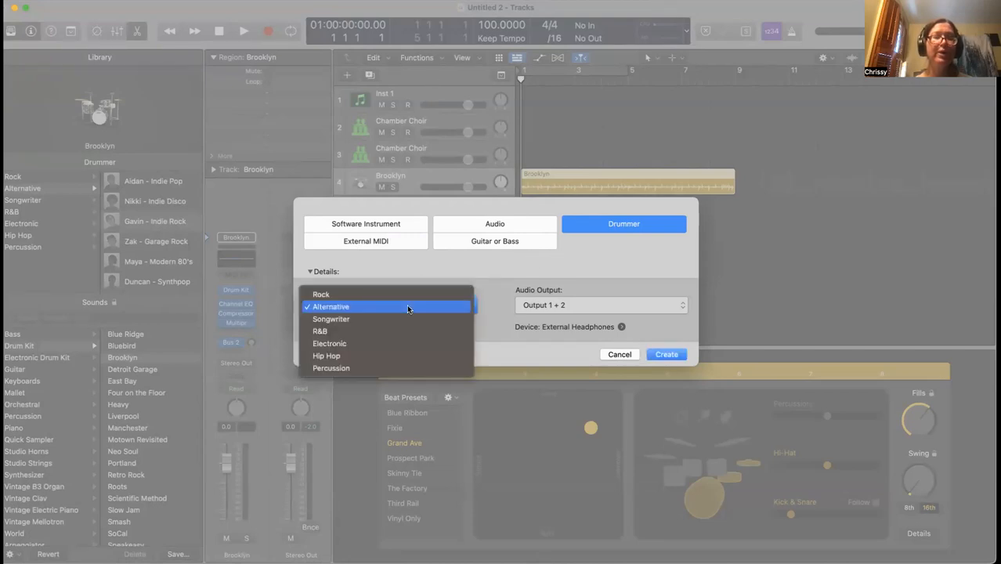
{"action": "left_click", "coordinate": [347, 308]}
{"action": "left_click", "coordinate": [472, 308]}
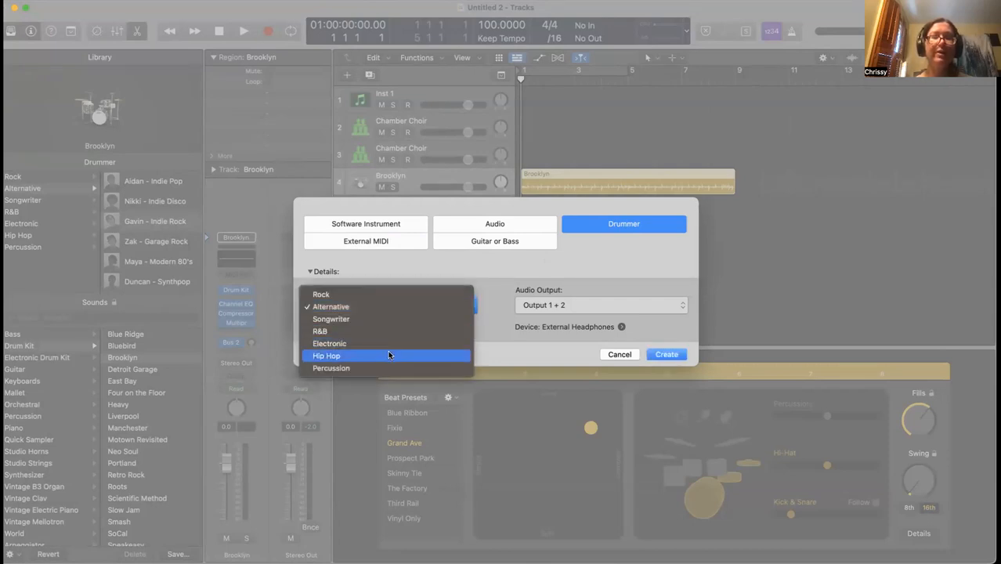
{"action": "left_click", "coordinate": [371, 306]}
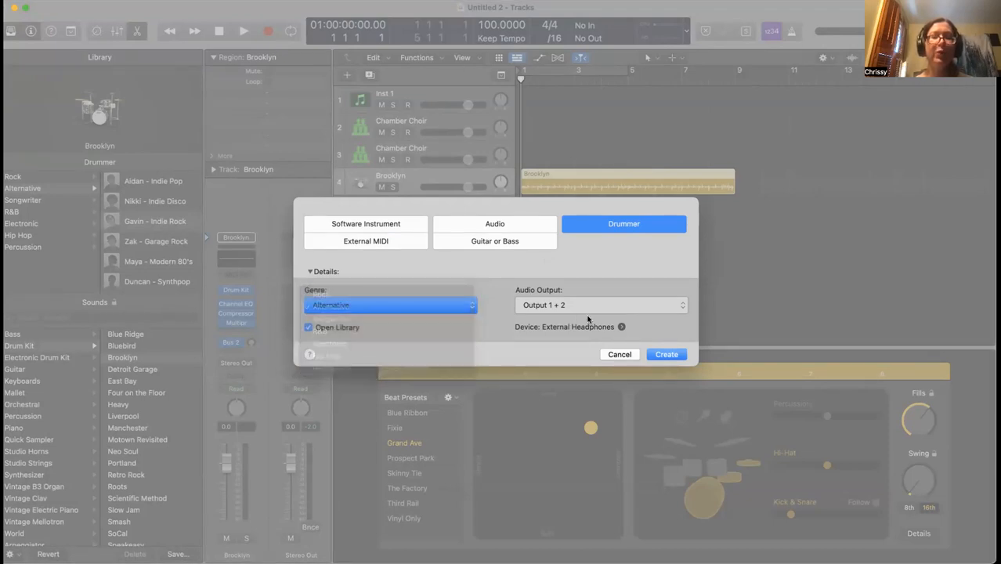
{"action": "left_click", "coordinate": [625, 356]}
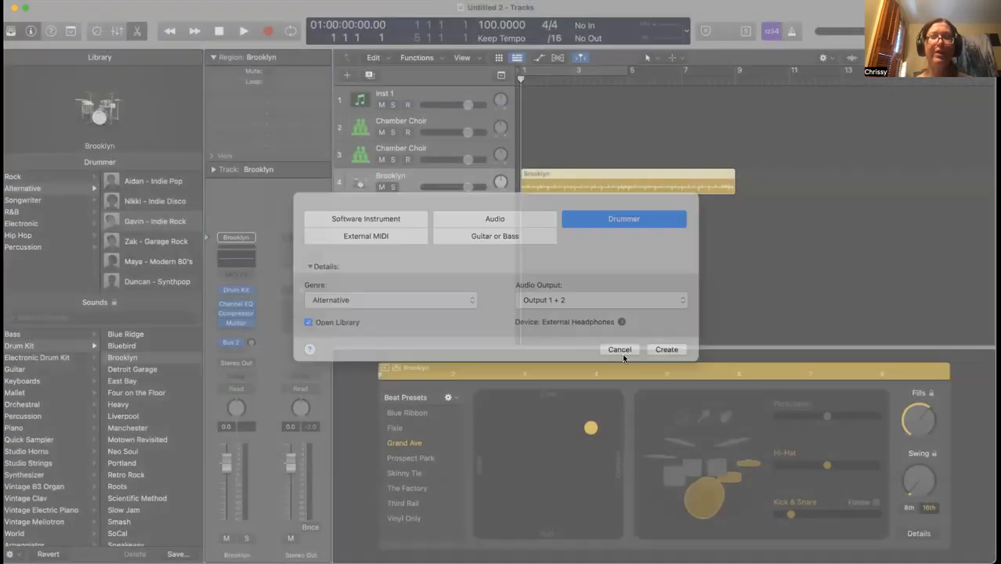
{"action": "key", "text": "super+k"}
{"action": "left_click_drag", "start_coordinate": [361, 303], "coordinate": [187, 181]}
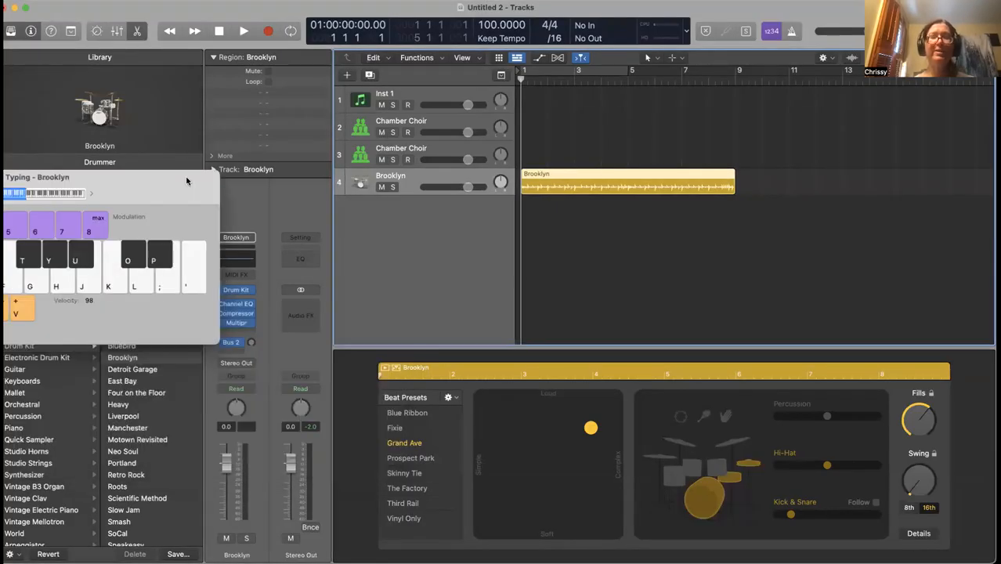
Play the drummer with the XY-pad puck set to soft and simple
{"action": "key", "text": "space"}
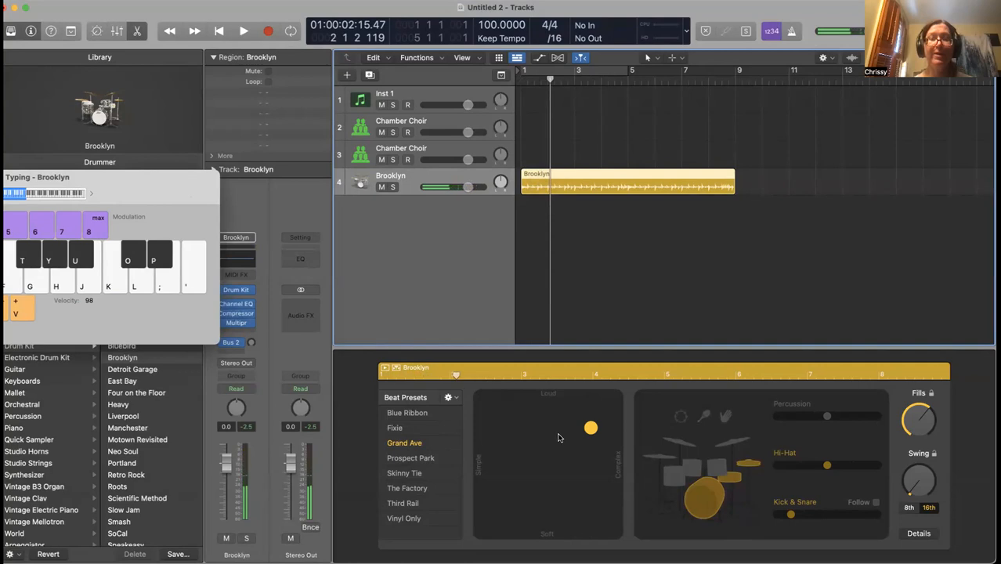
{"action": "left_click_drag", "start_coordinate": [592, 428], "coordinate": [557, 439]}
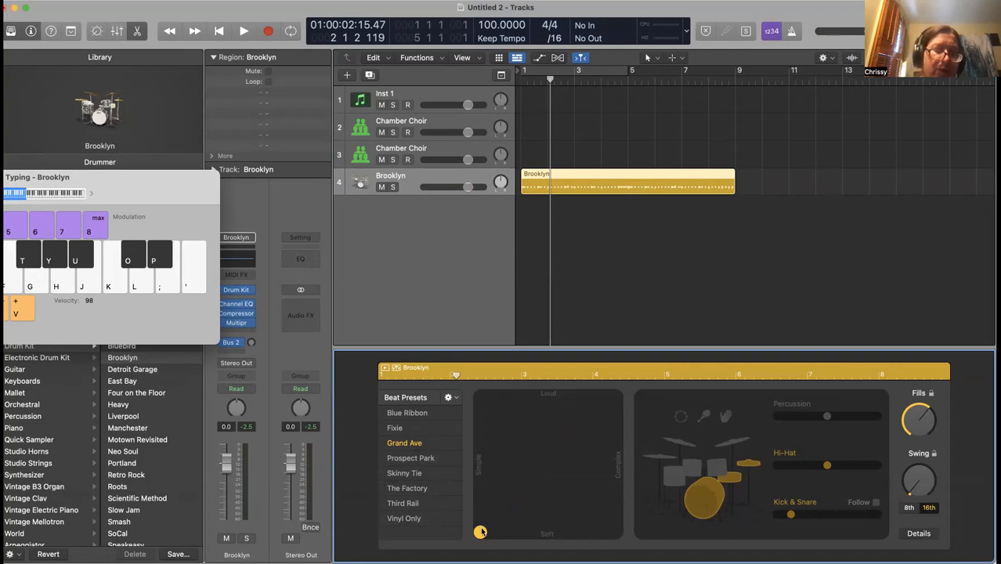
{"action": "key", "text": "Return"}
{"action": "key", "text": "space"}
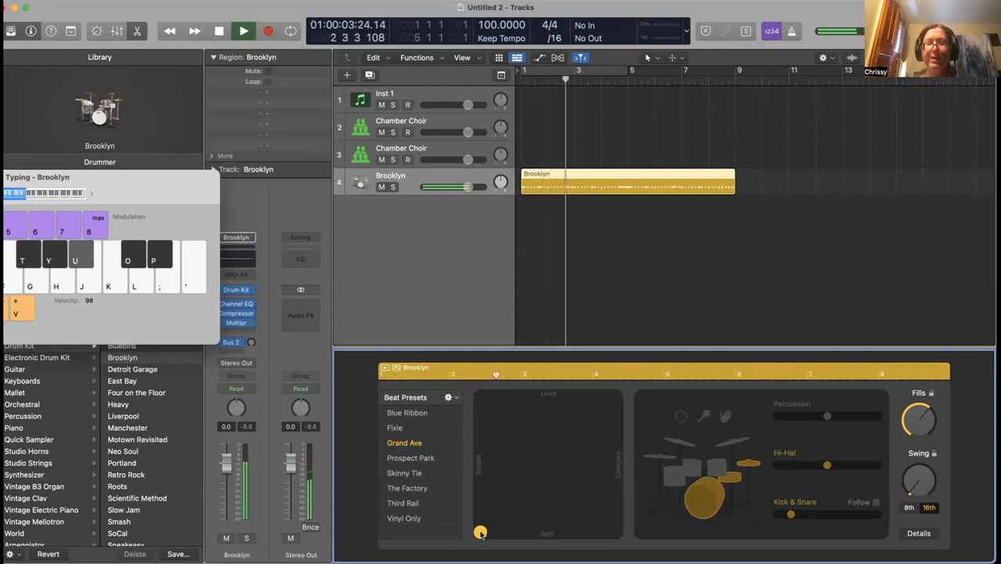
Push the puck up to loudest, then right toward complex, auditioning from the start
{"action": "left_click_drag", "start_coordinate": [480, 532], "coordinate": [462, 423]}
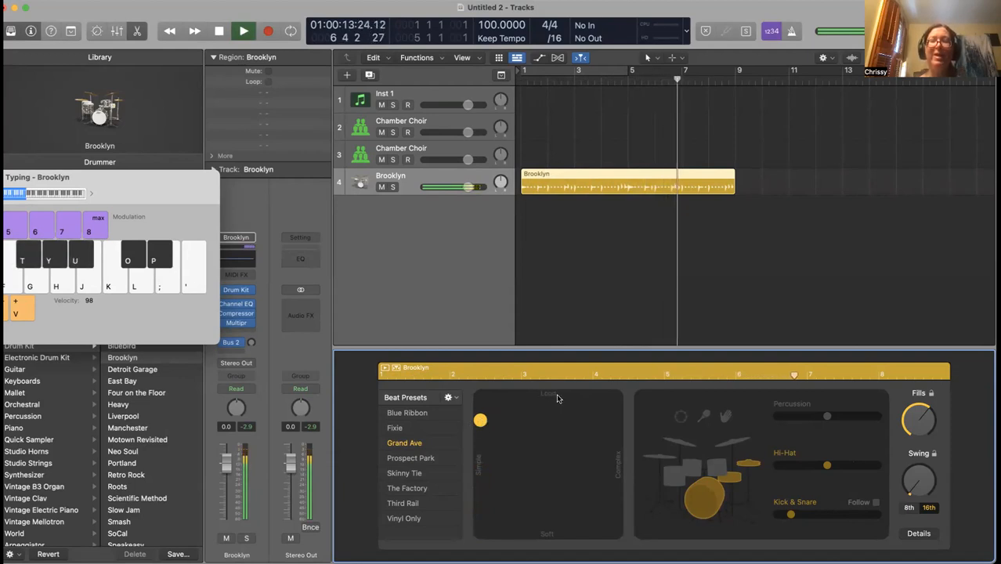
{"action": "left_click_drag", "start_coordinate": [480, 423], "coordinate": [476, 401]}
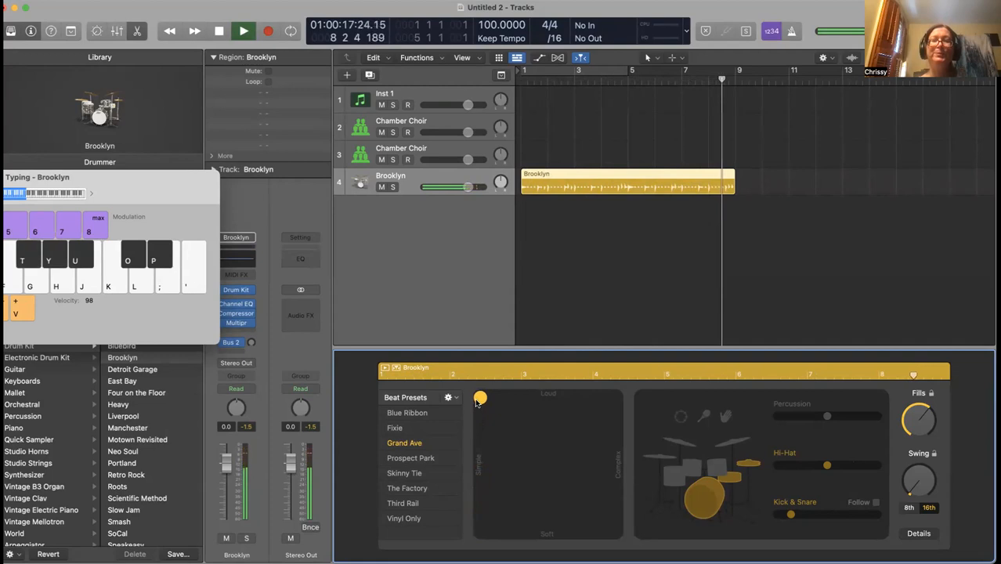
{"action": "key", "text": "space"}
{"action": "key", "text": "Return"}
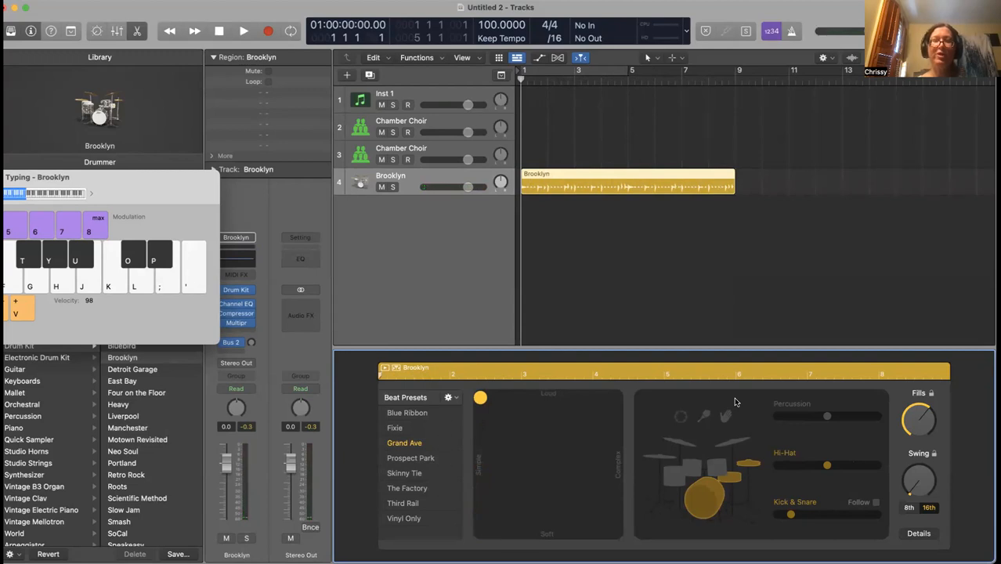
{"action": "key", "text": "space"}
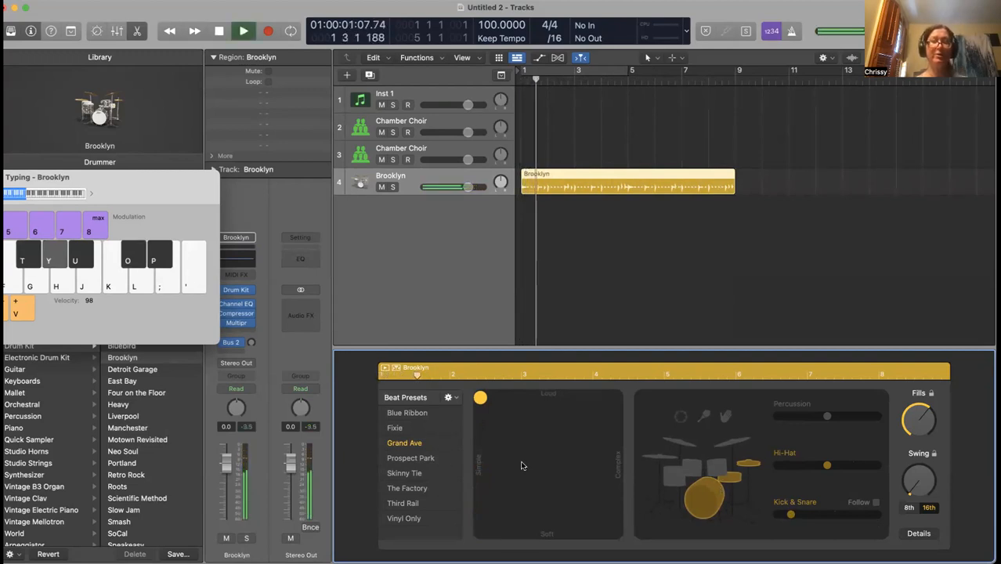
{"action": "left_click_drag", "start_coordinate": [482, 404], "coordinate": [624, 390]}
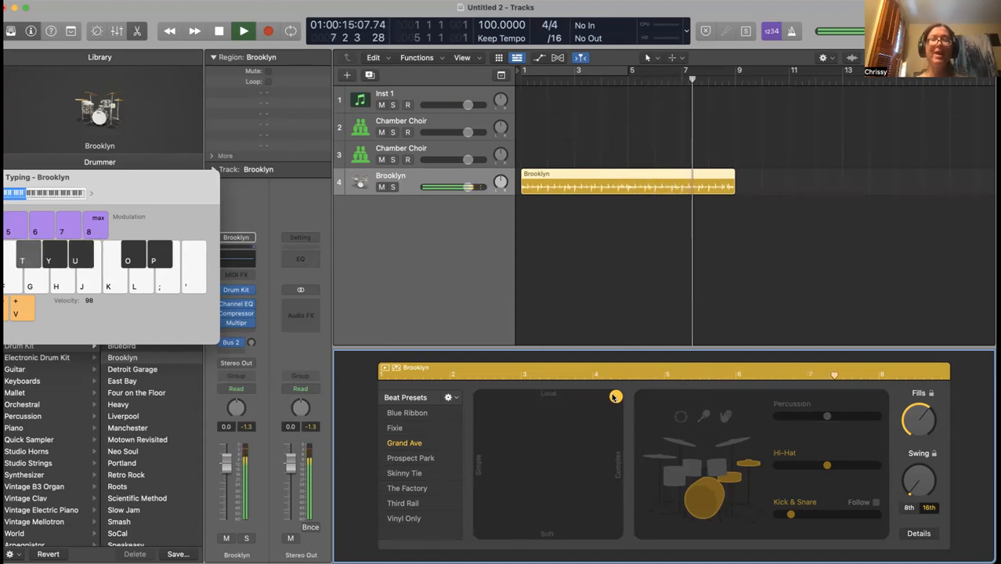
{"action": "key", "text": "space"}
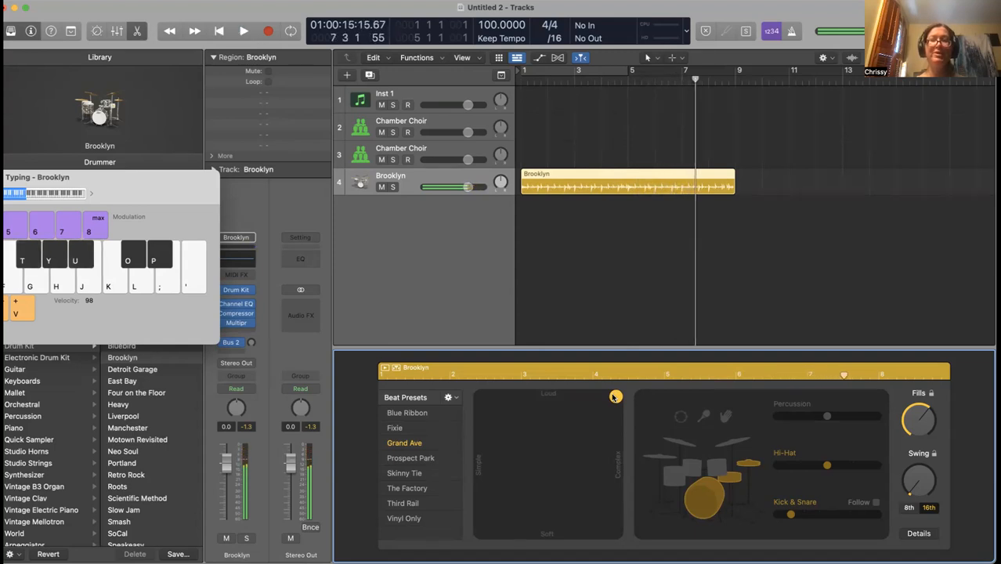
Cycle bars 1 to 9 and drag the drummer puck back to soft and simple while looping
{"action": "left_click", "coordinate": [545, 69]}
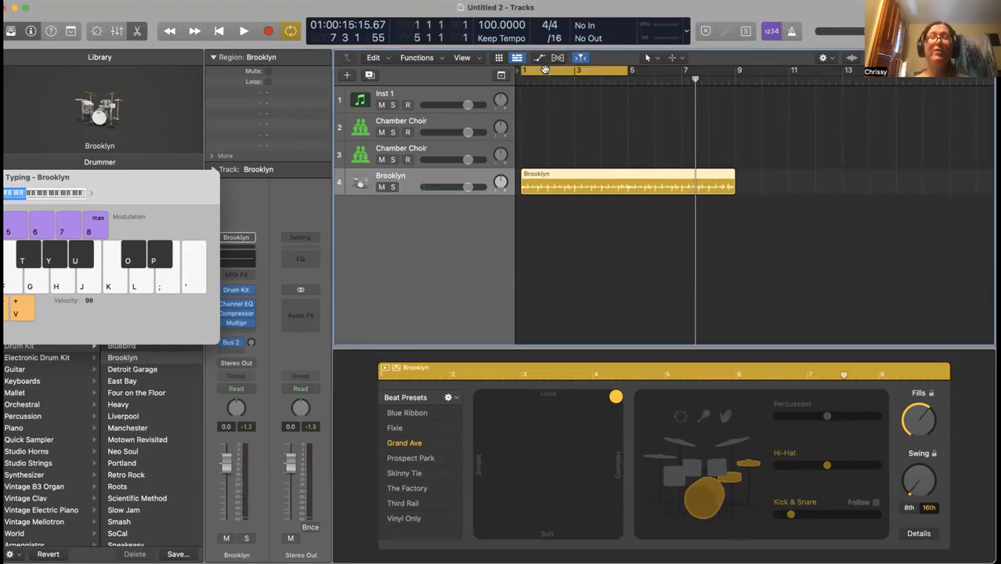
{"action": "left_click_drag", "start_coordinate": [626, 70], "coordinate": [732, 80]}
{"action": "key", "text": "Return"}
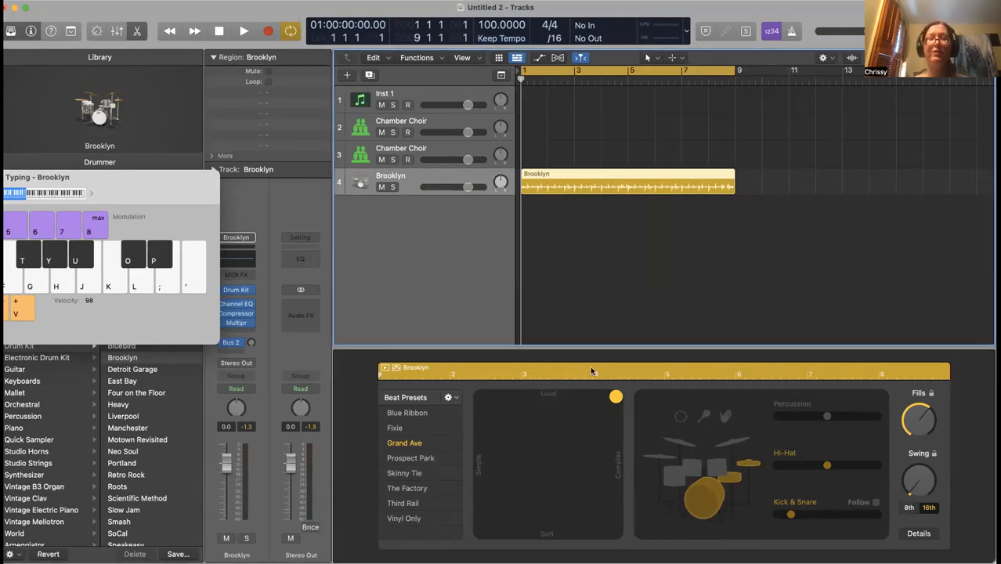
{"action": "left_click_drag", "start_coordinate": [616, 397], "coordinate": [511, 492]}
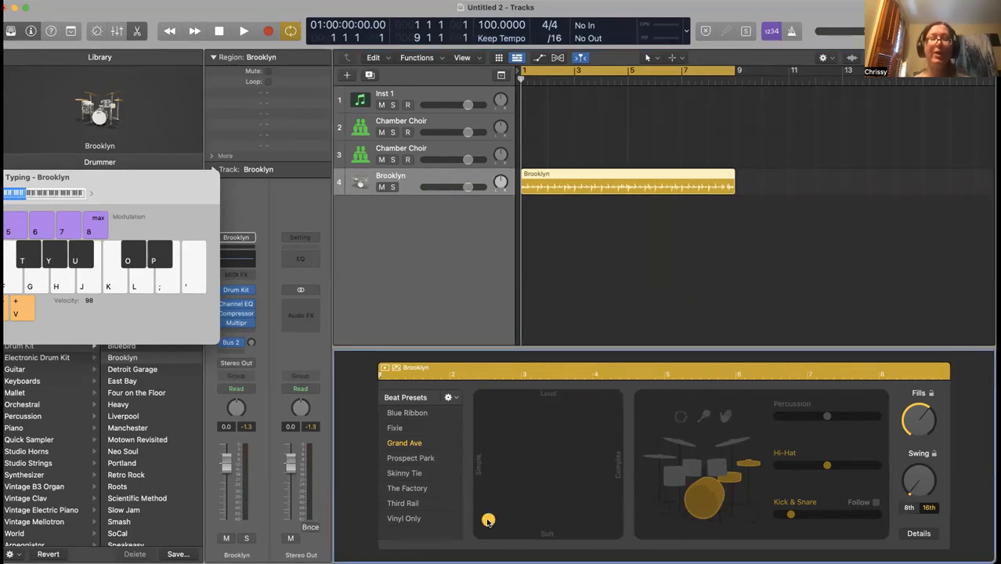
{"action": "key", "text": "space"}
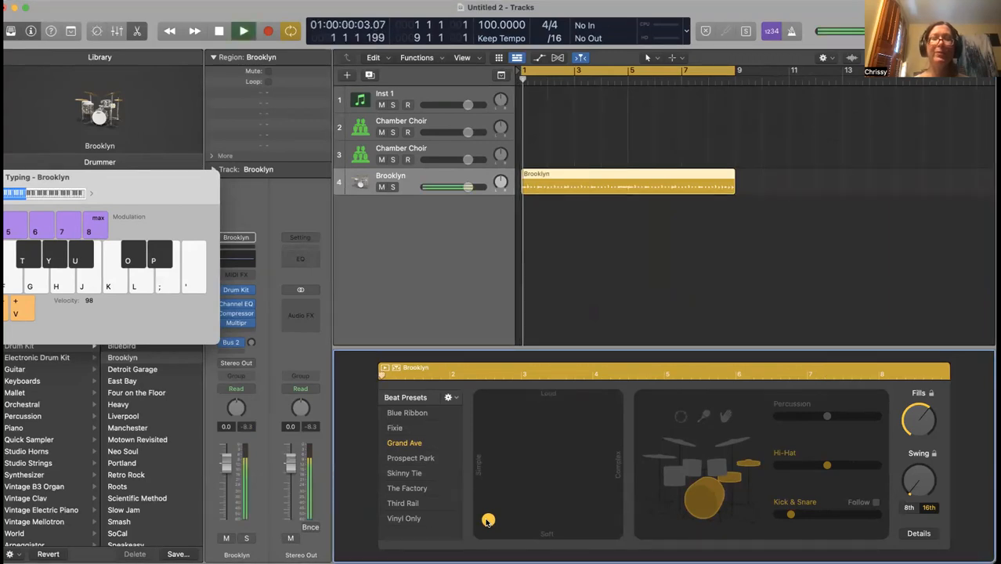
{"action": "mouse_move", "coordinate": [487, 520]}
{"action": "left_mouse_down"}
{"action": "mouse_move", "coordinate": [552, 460]}
{"action": "mouse_move", "coordinate": [491, 521]}
{"action": "left_mouse_up"}
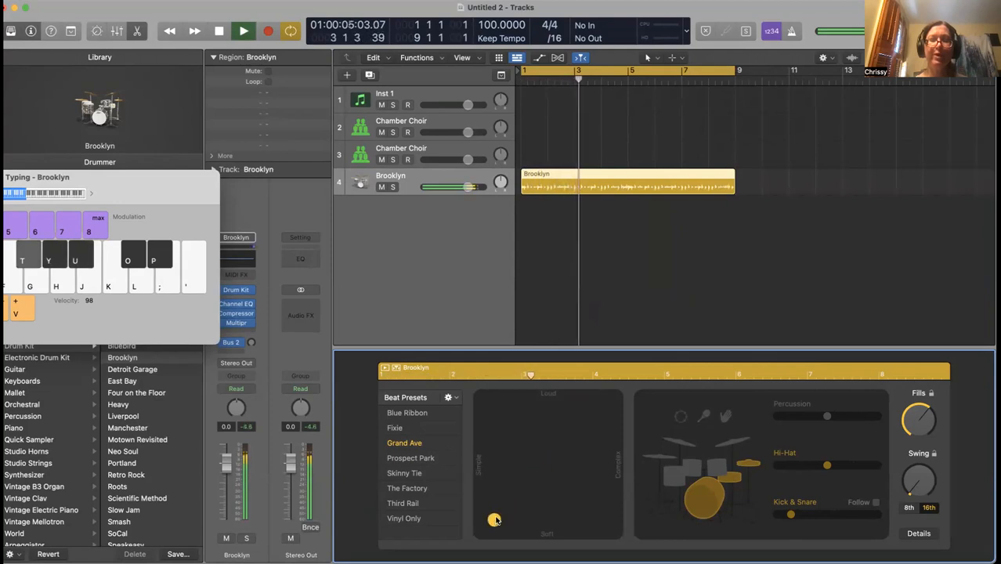
Audition the Blue Ribbon, Fixie, Grand Ave and Prospect Park beat presets
{"action": "left_click", "coordinate": [406, 414]}
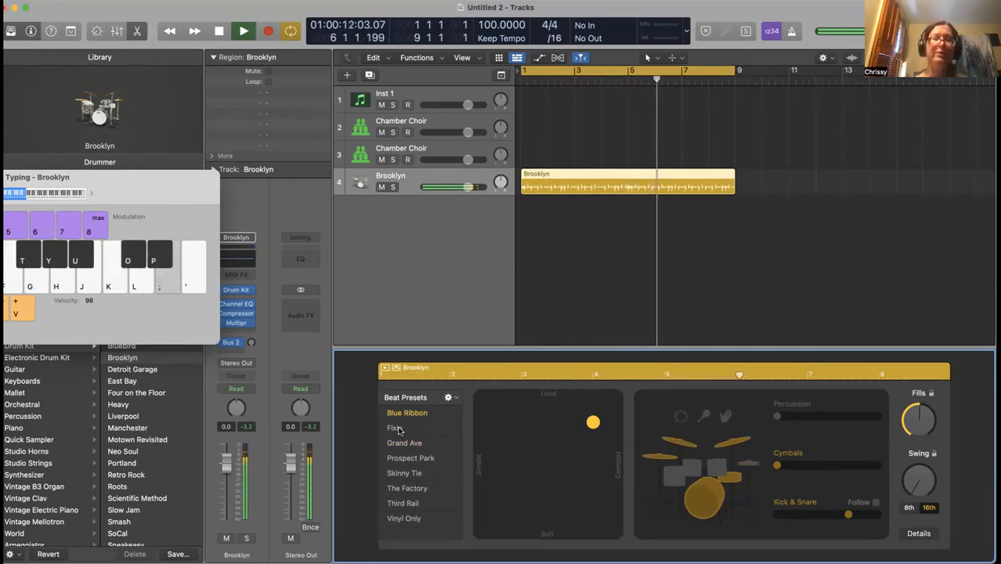
{"action": "left_click", "coordinate": [395, 429]}
{"action": "left_click", "coordinate": [405, 444]}
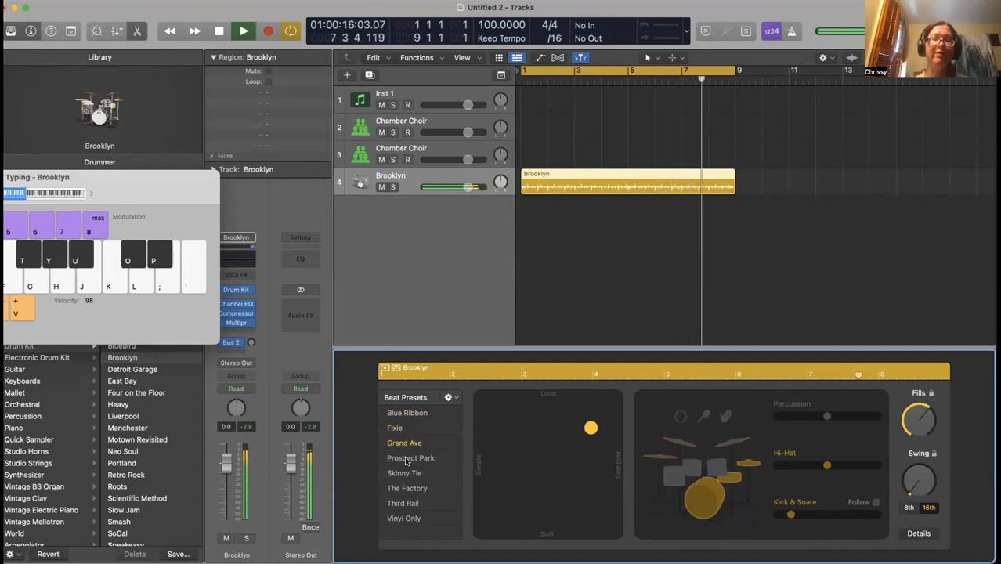
{"action": "left_click", "coordinate": [406, 459]}
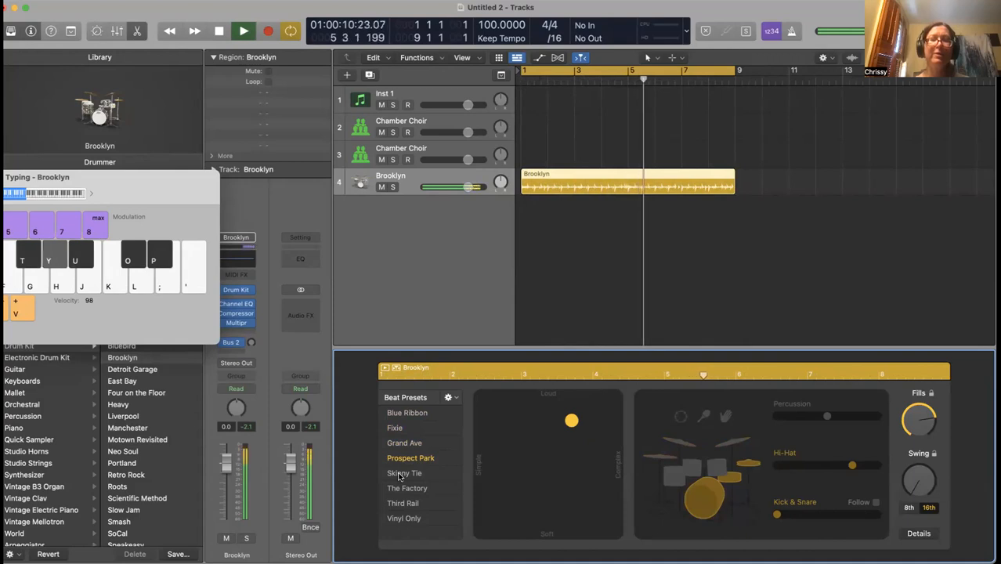
{"action": "key", "text": "space"}
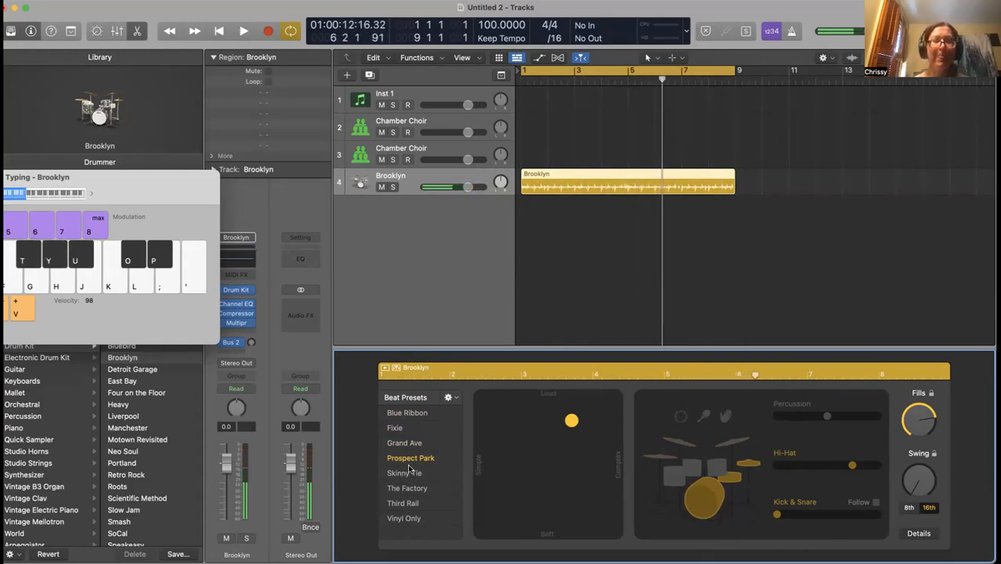
Try Skinny Tie, The Factory and Third Rail, then choose Vinyl Only and rewind
{"action": "left_click", "coordinate": [404, 474]}
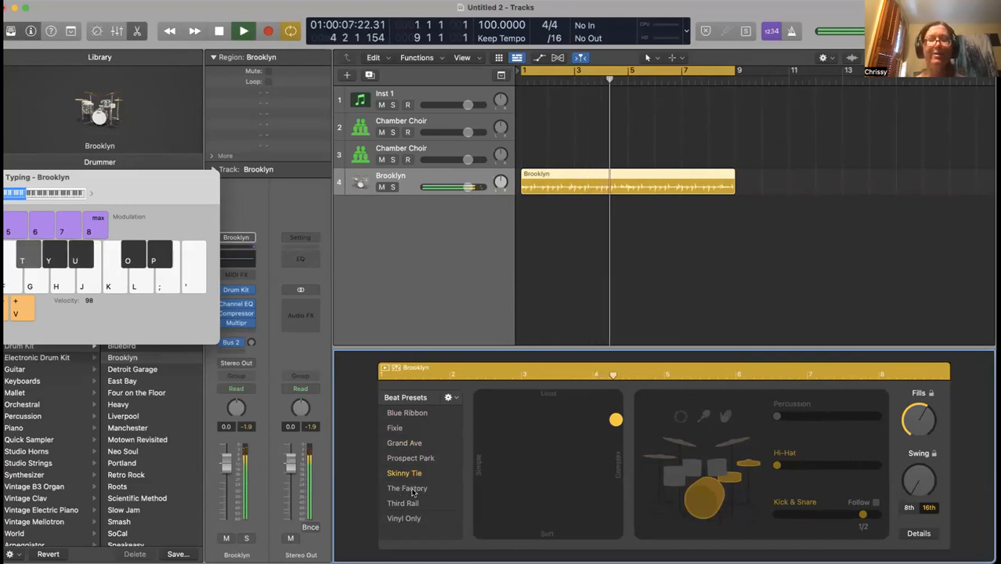
{"action": "left_click", "coordinate": [406, 490]}
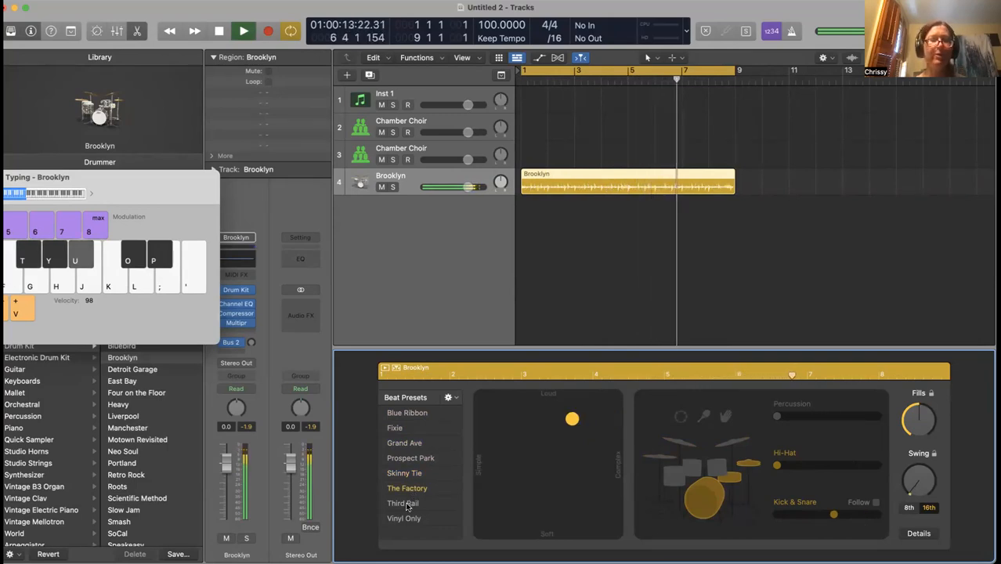
{"action": "left_click", "coordinate": [407, 504]}
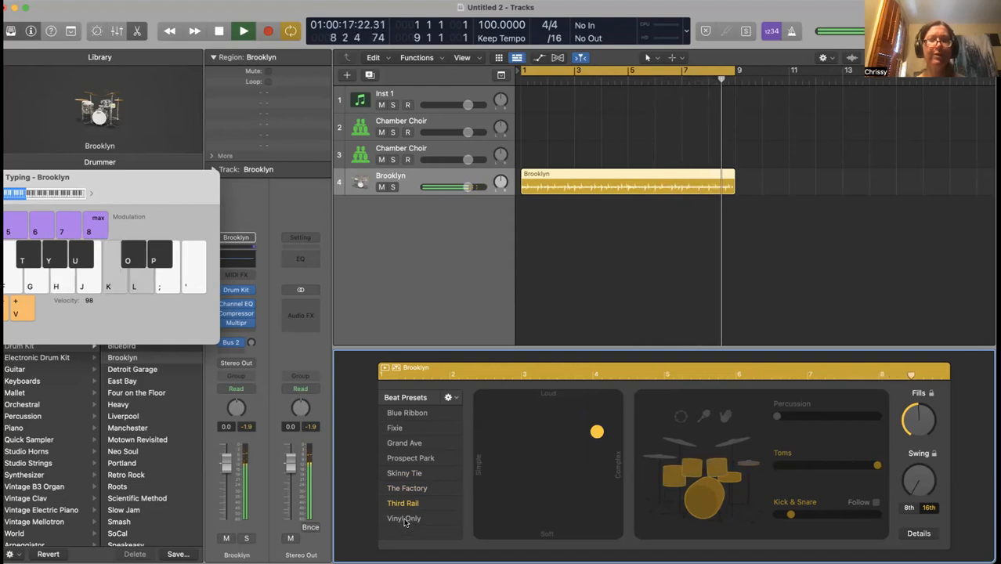
{"action": "left_click", "coordinate": [405, 519]}
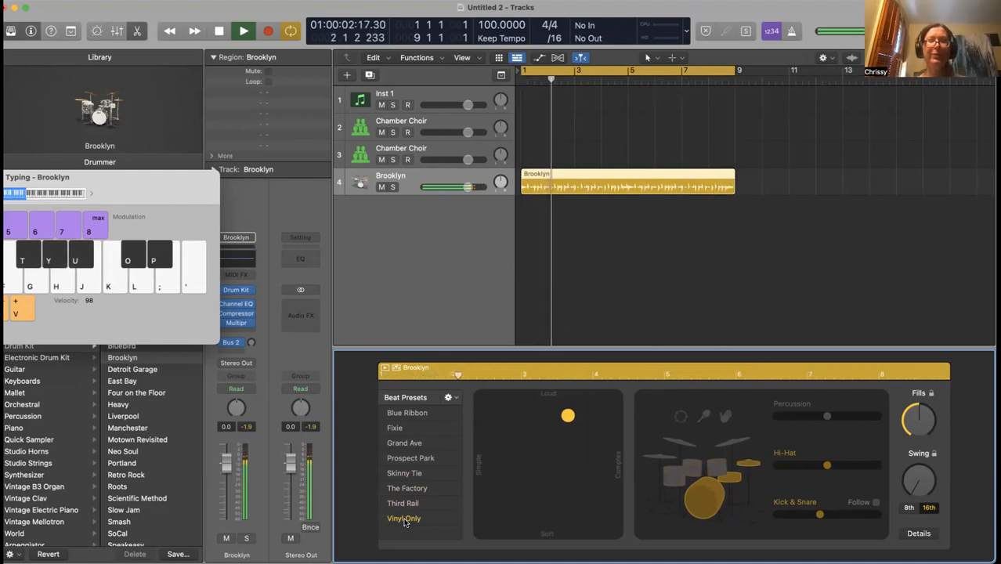
{"action": "key", "text": "space"}
{"action": "key", "text": "Return"}
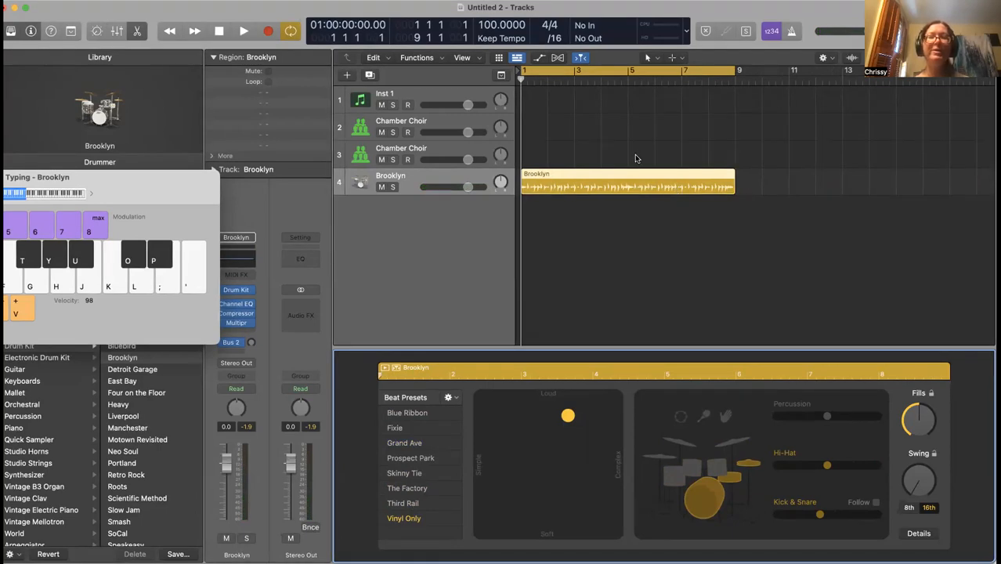
Turn off cycle playback and resize the Brooklyn drummer region to end at bar 5
{"action": "left_click", "coordinate": [624, 72]}
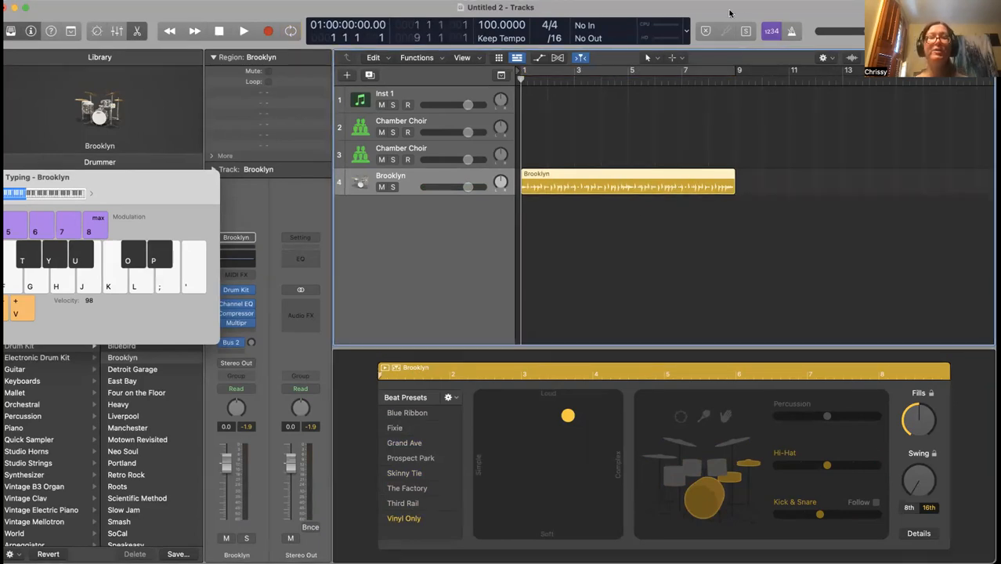
{"action": "left_click_drag", "start_coordinate": [730, 14], "coordinate": [698, 42]}
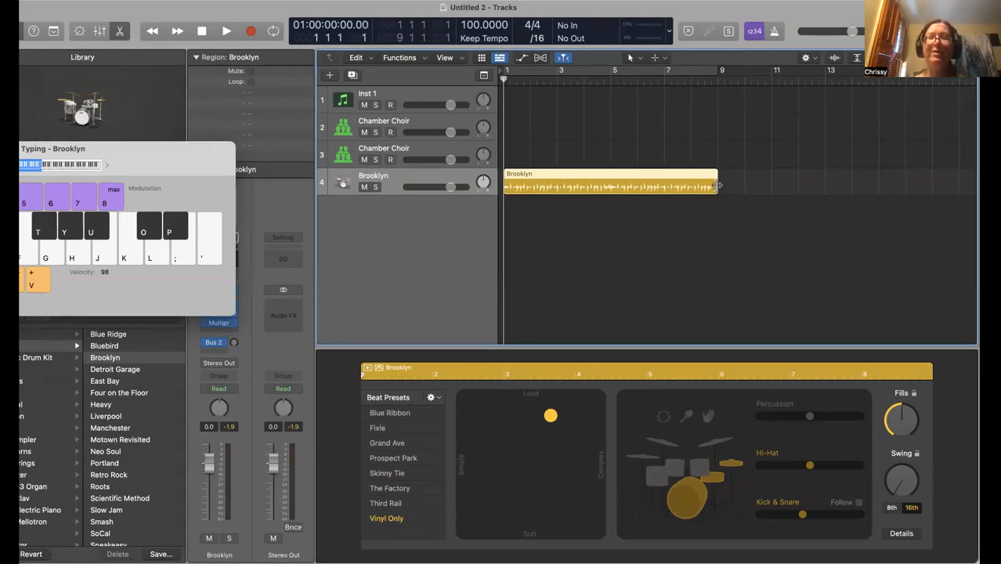
{"action": "left_click_drag", "start_coordinate": [717, 185], "coordinate": [772, 187]}
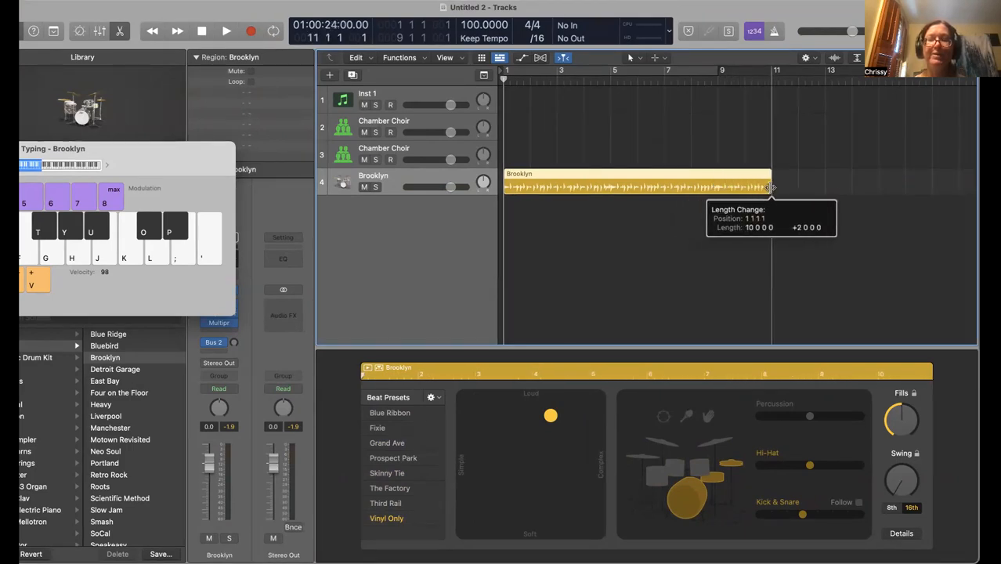
{"action": "left_click_drag", "start_coordinate": [770, 188], "coordinate": [976, 192]}
{"action": "left_click_drag", "start_coordinate": [977, 228], "coordinate": [610, 207]}
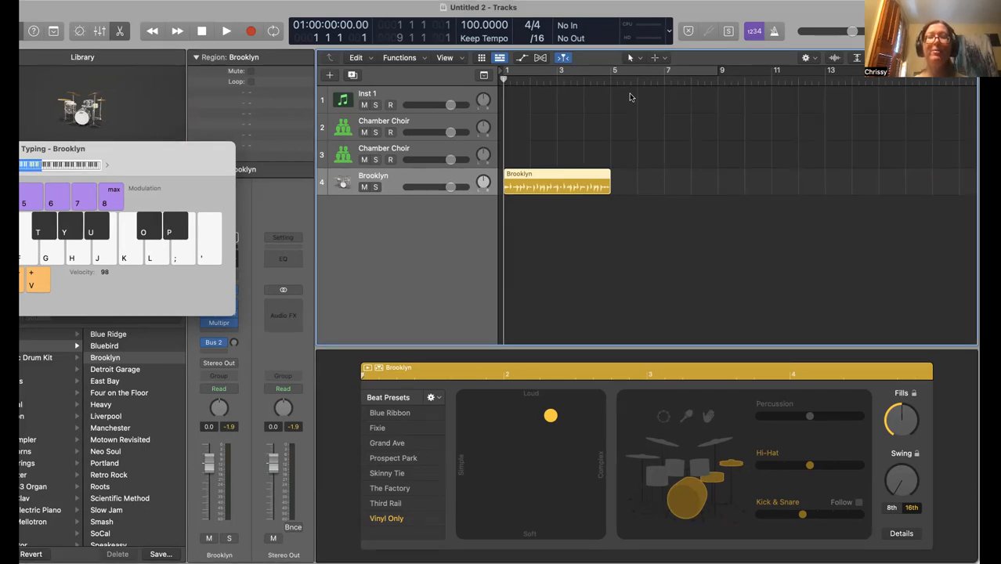
Copy the Brooklyn region and paste a duplicate at bar 5 on the drummer track
{"action": "left_click", "coordinate": [559, 229]}
{"action": "left_click", "coordinate": [556, 173]}
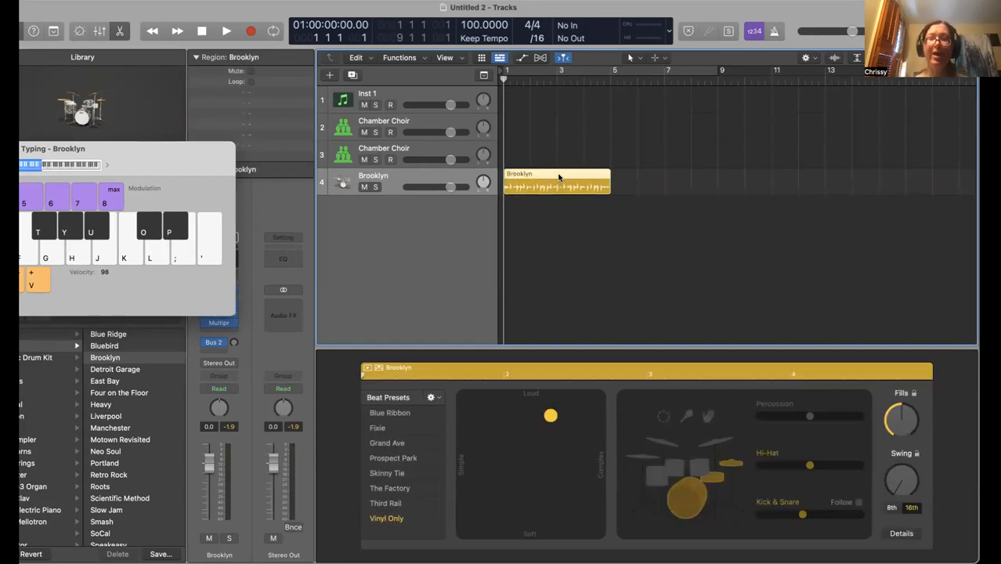
{"action": "left_click", "coordinate": [558, 232]}
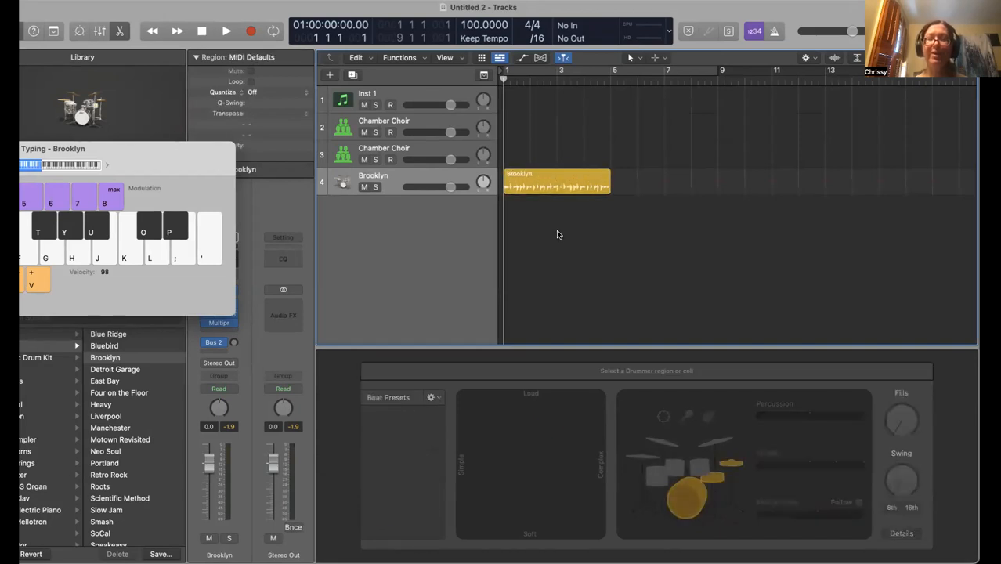
{"action": "left_click", "coordinate": [569, 179]}
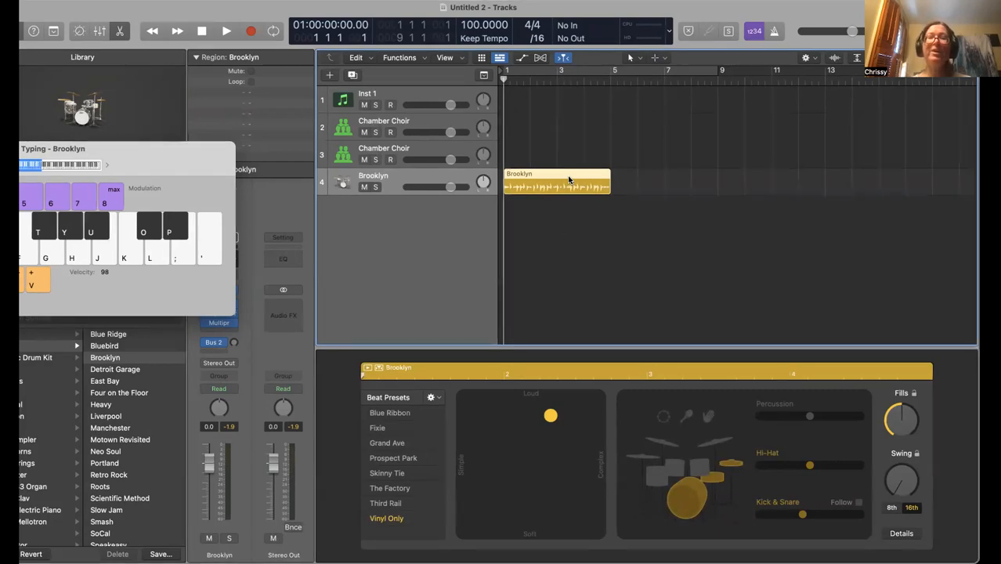
{"action": "left_click", "coordinate": [610, 78]}
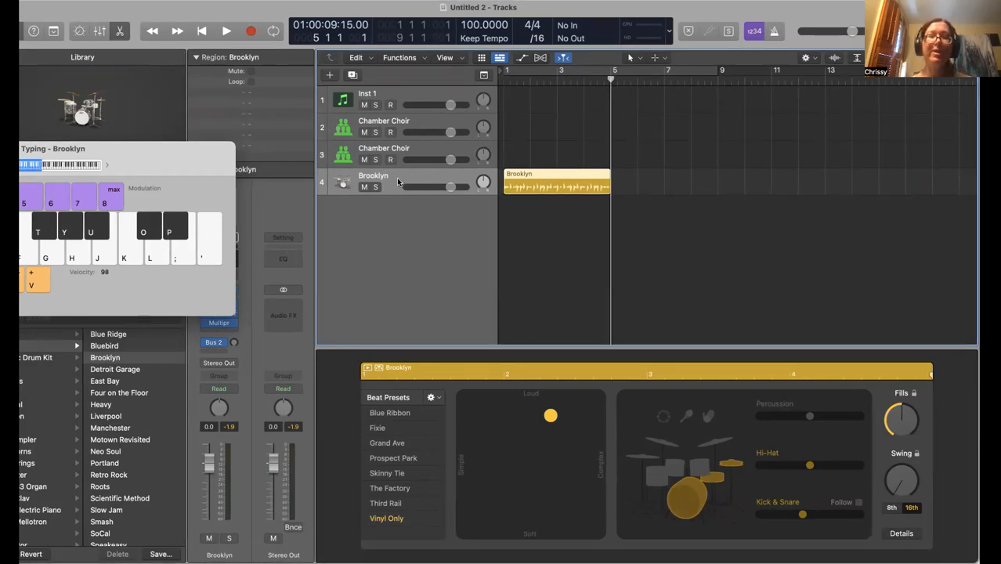
{"action": "left_click", "coordinate": [420, 147]}
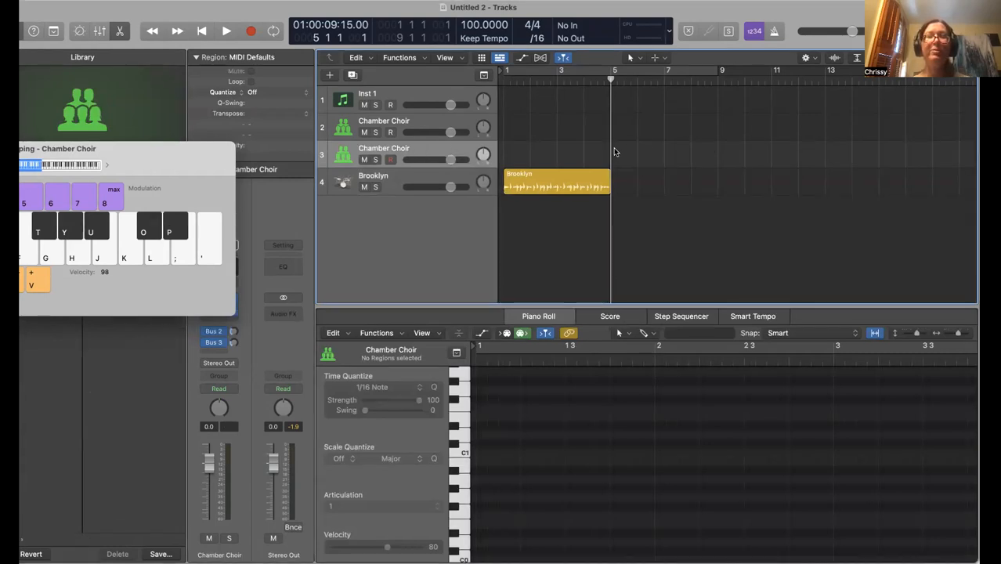
{"action": "left_click", "coordinate": [429, 173]}
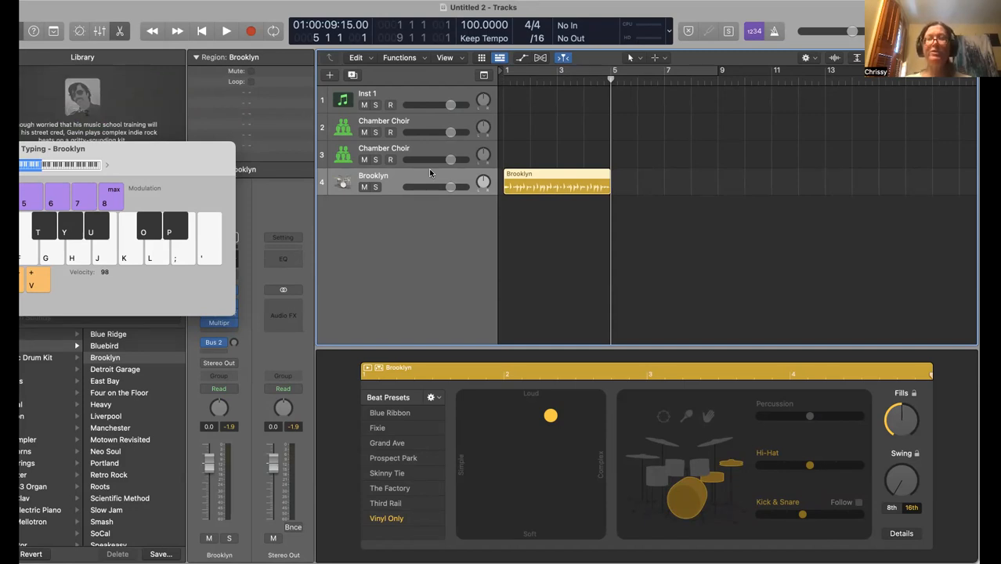
{"action": "key", "text": "super+v"}
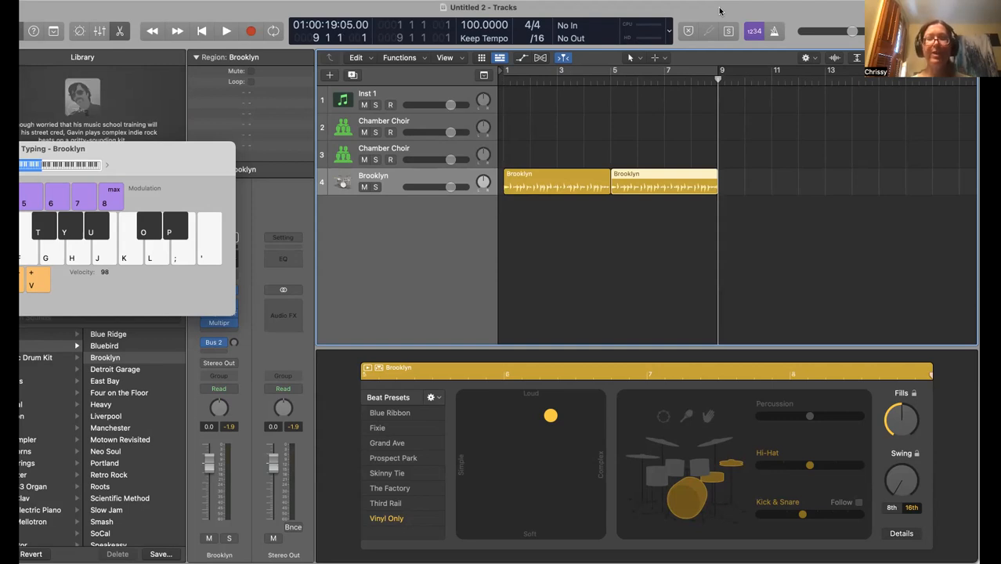
Paste another Brooklyn region at bar 9 and check each of the three regions
{"action": "key", "text": "super+v"}
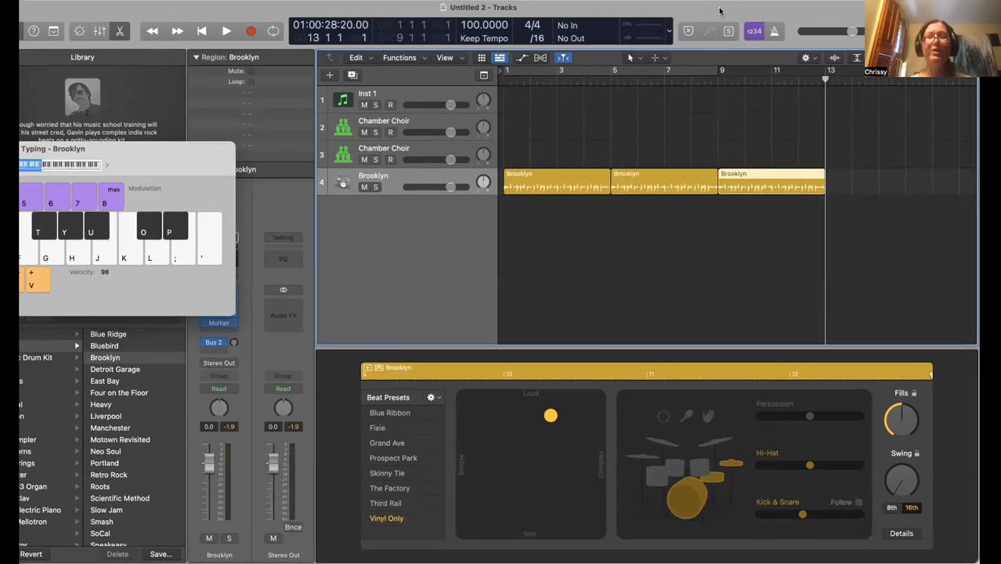
{"action": "left_click", "coordinate": [548, 181]}
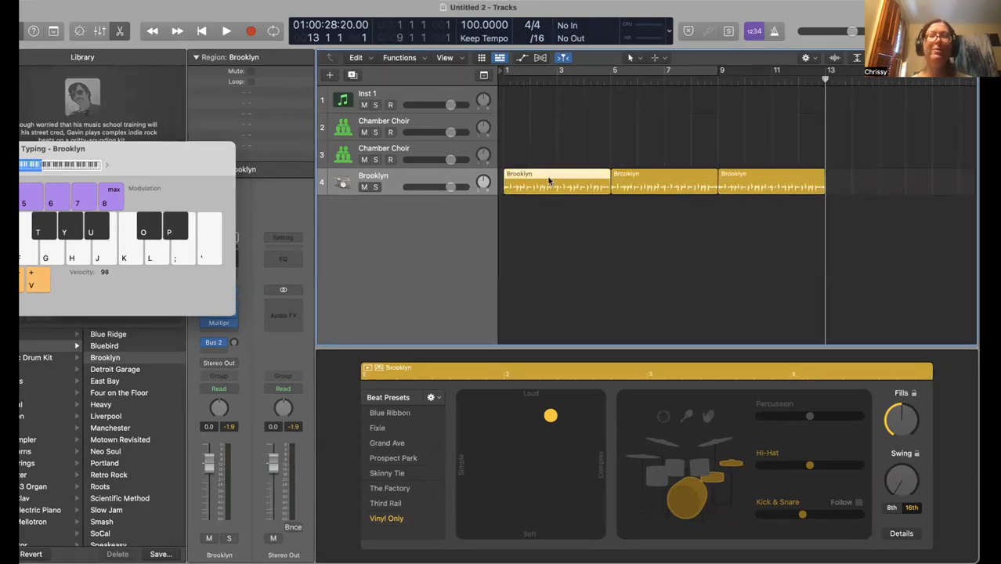
{"action": "left_click", "coordinate": [740, 182]}
{"action": "left_click", "coordinate": [644, 184]}
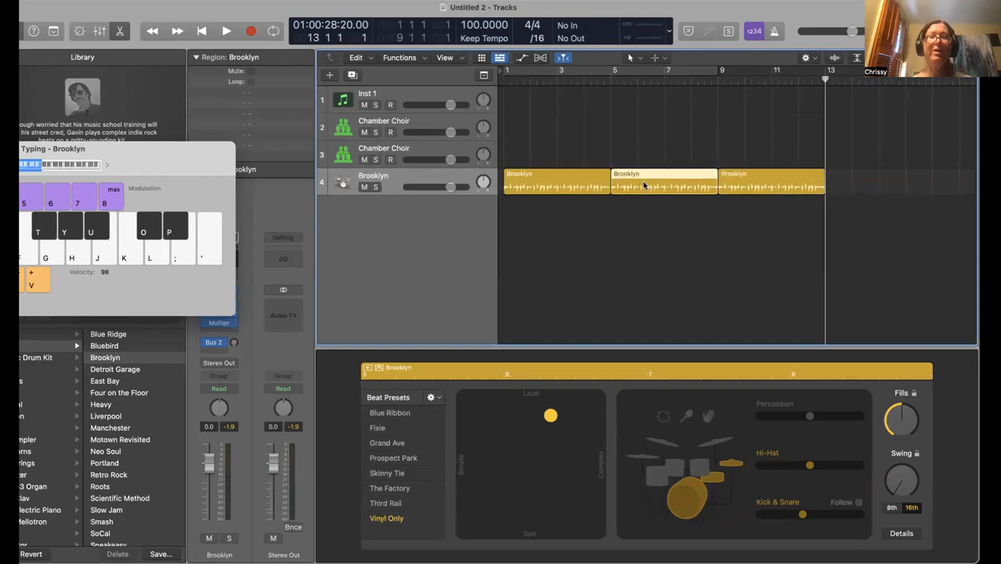
{"action": "left_click", "coordinate": [562, 192]}
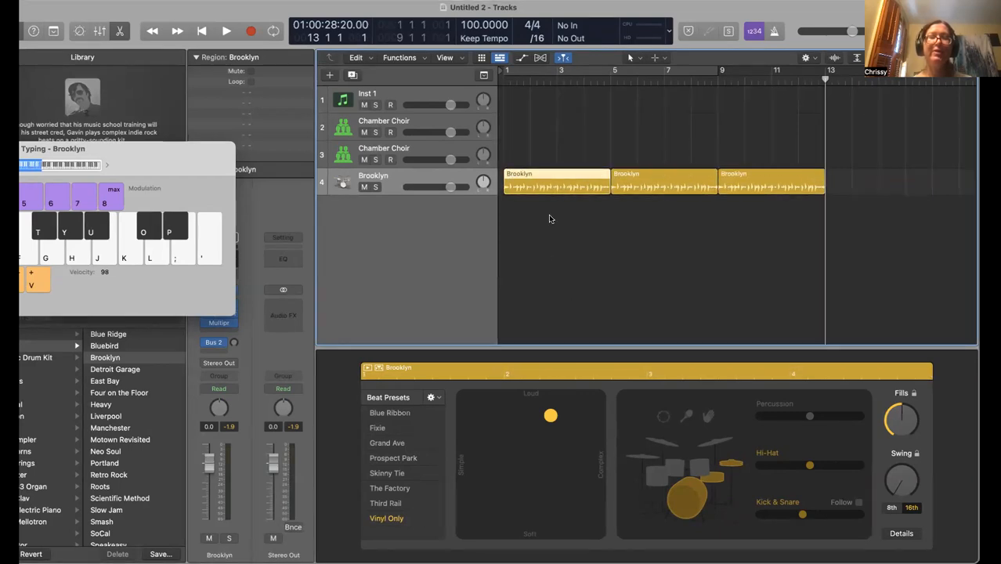
Move the XY puck: first region soft and simple, second softer and simpler, third slightly more complex
{"action": "left_click_drag", "start_coordinate": [550, 429], "coordinate": [473, 524]}
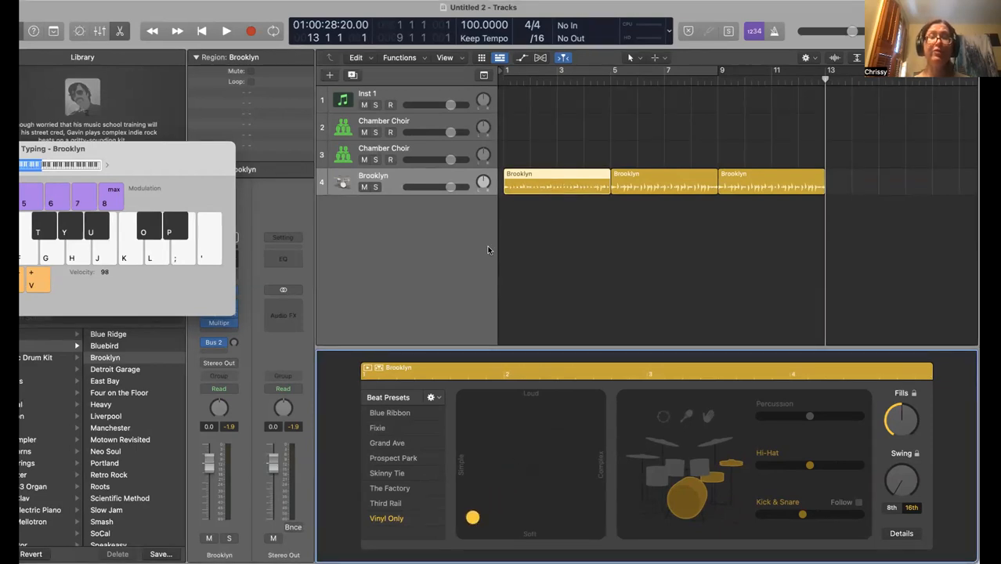
{"action": "left_click", "coordinate": [659, 179]}
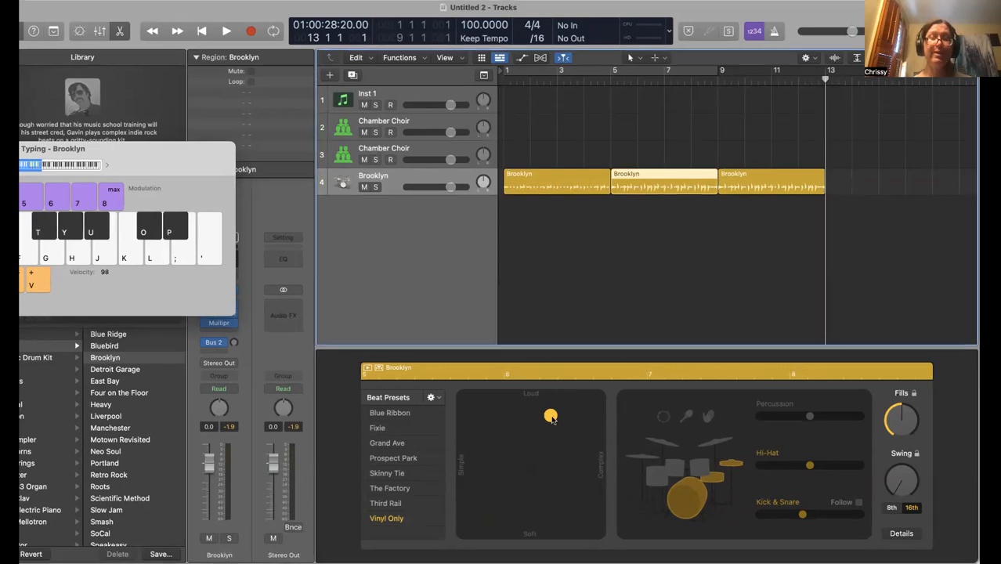
{"action": "left_click_drag", "start_coordinate": [551, 416], "coordinate": [494, 489]}
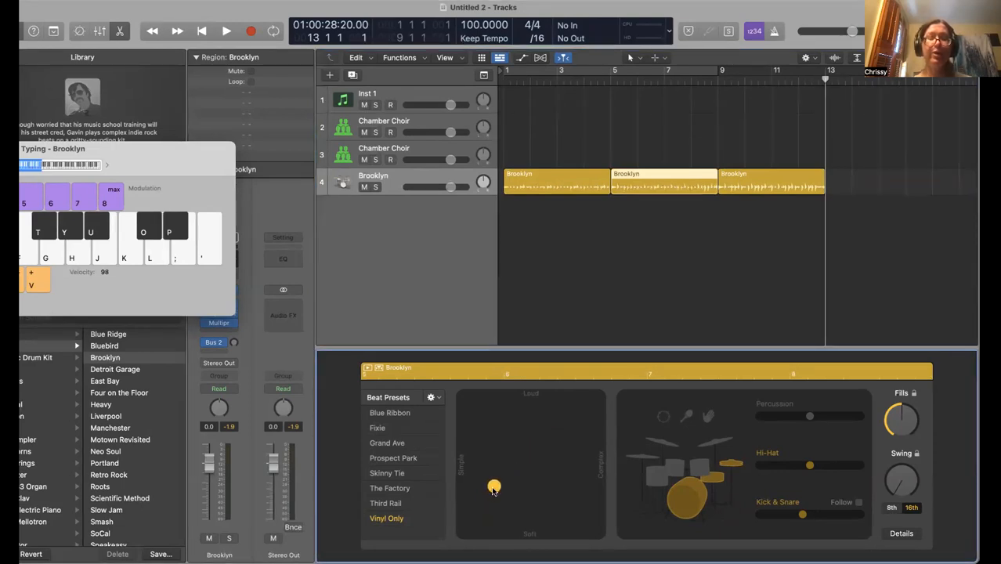
{"action": "left_click", "coordinate": [739, 196]}
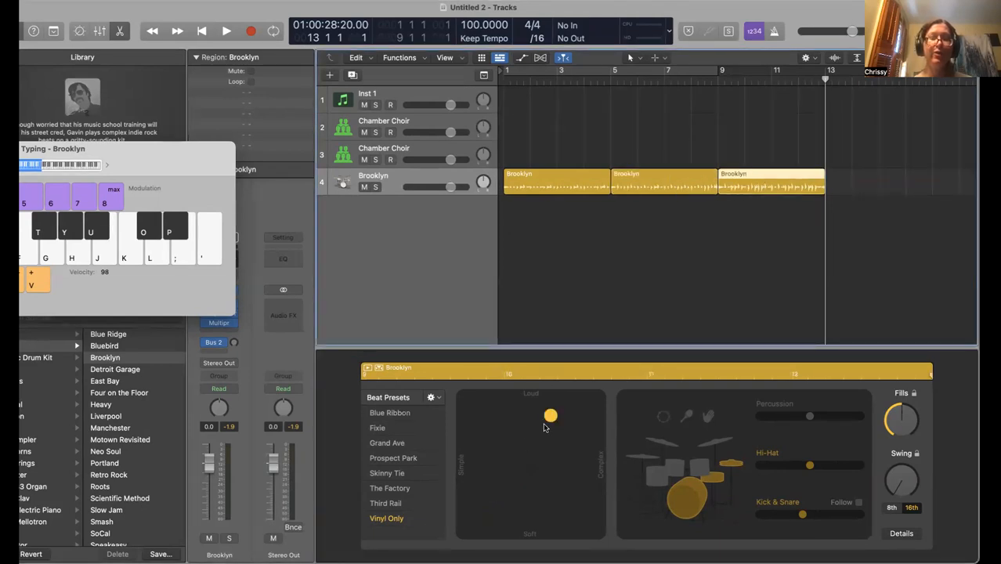
{"action": "left_click_drag", "start_coordinate": [551, 416], "coordinate": [562, 432]}
Play the drummer track from the start and stop it near bar 11
{"action": "key", "text": "Return"}
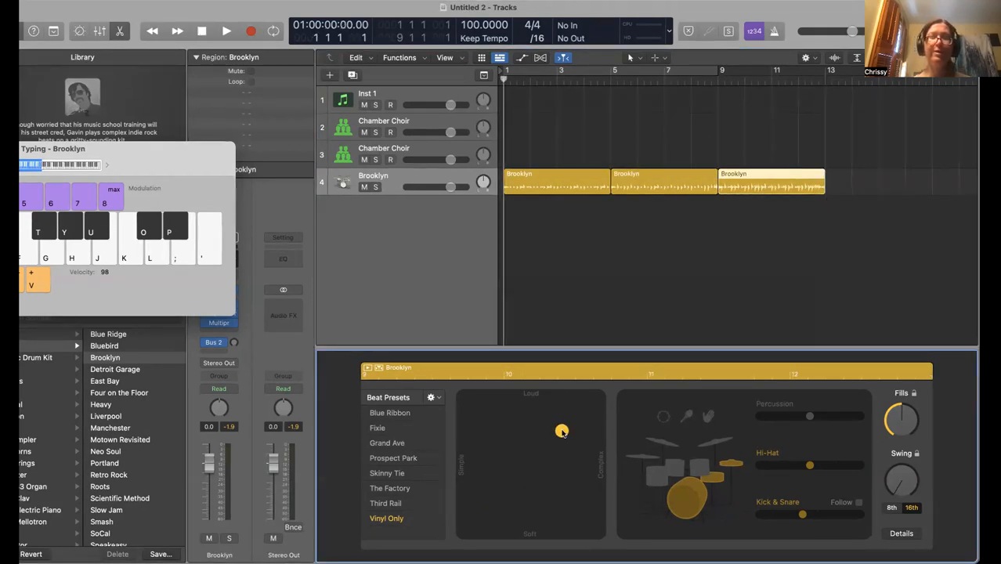
{"action": "key", "text": "space"}
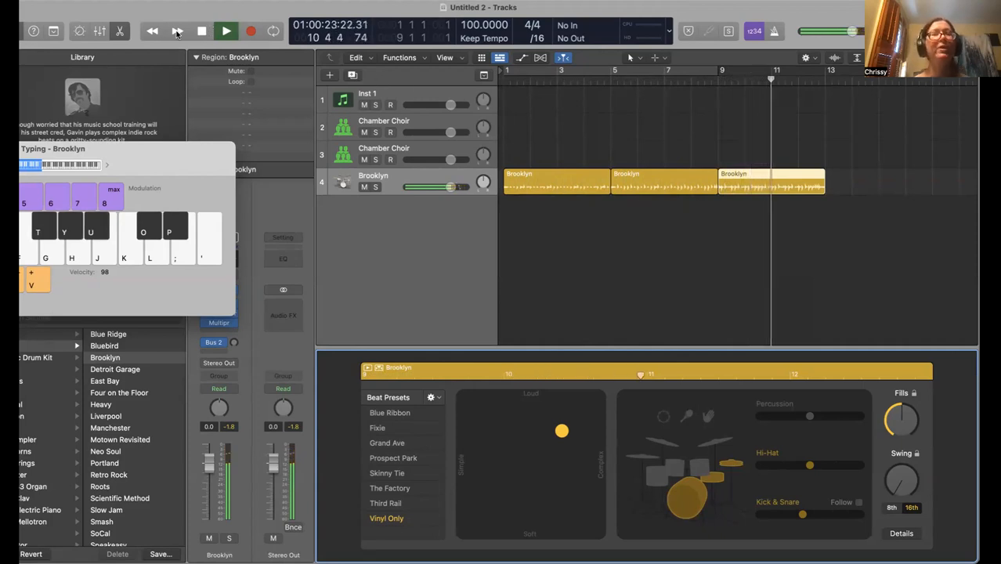
{"action": "left_click", "coordinate": [204, 31]}
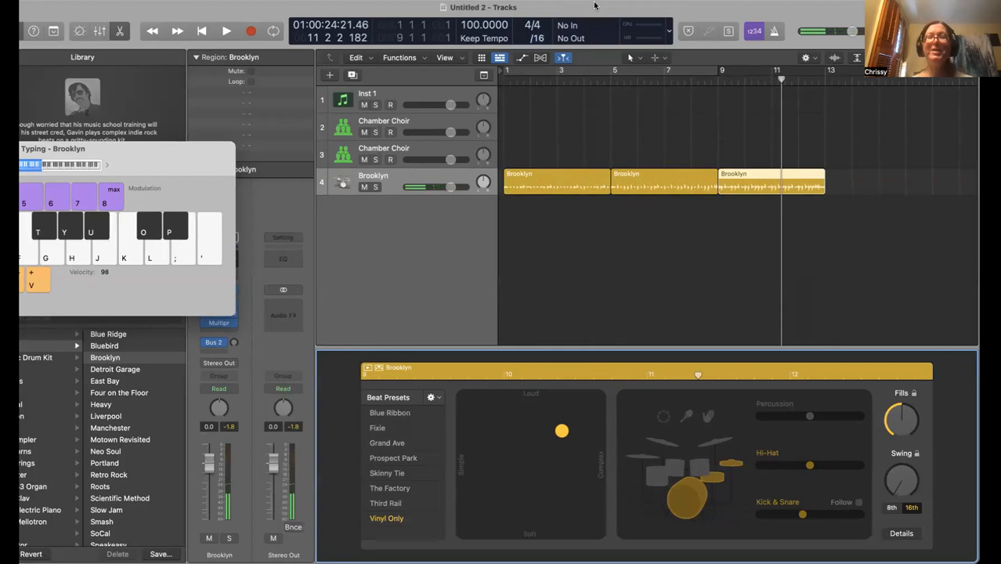
{"action": "left_click_drag", "start_coordinate": [595, 5], "coordinate": [613, 7]}
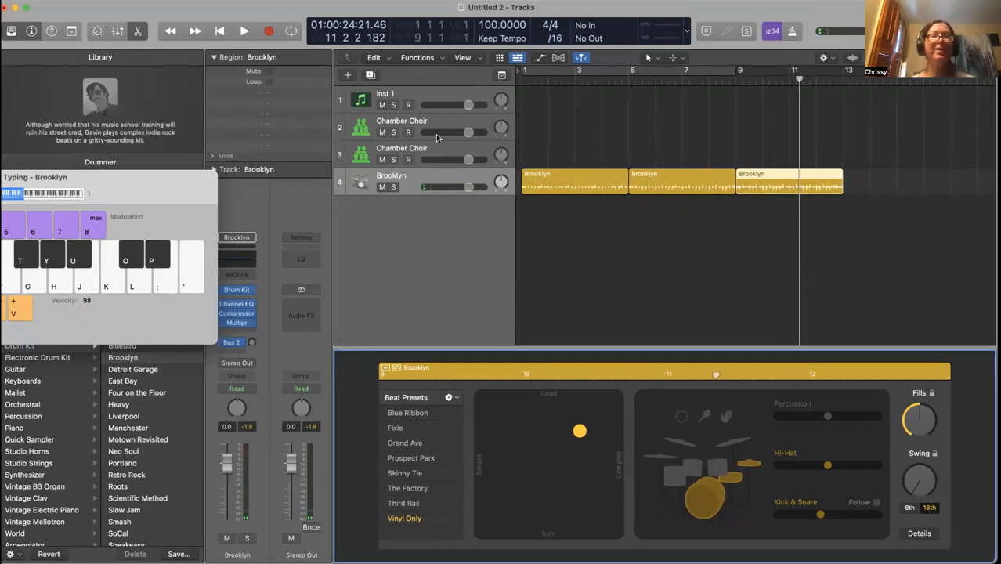